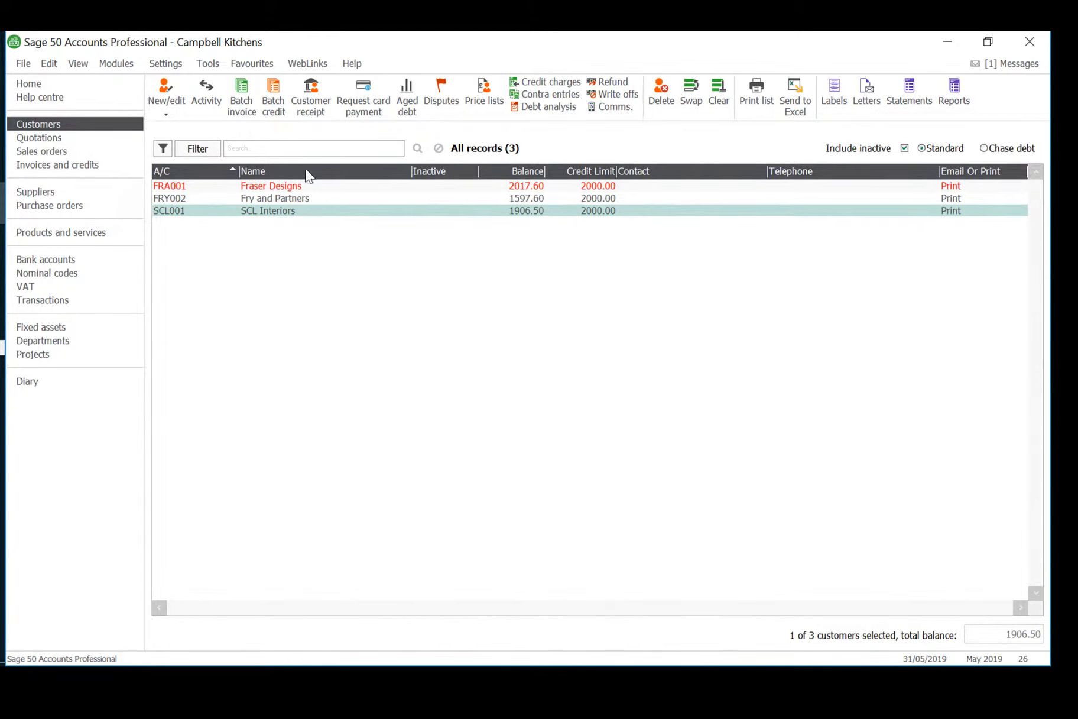
pyautogui.click(281, 104)
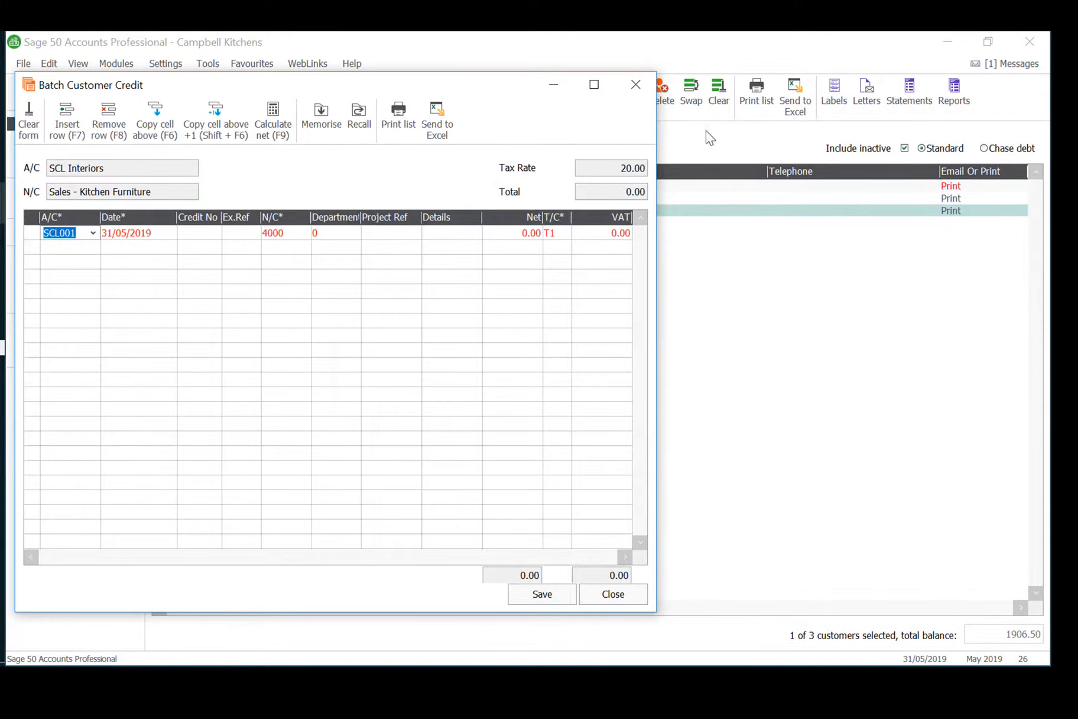
pyautogui.click(635, 84)
pyautogui.click(345, 390)
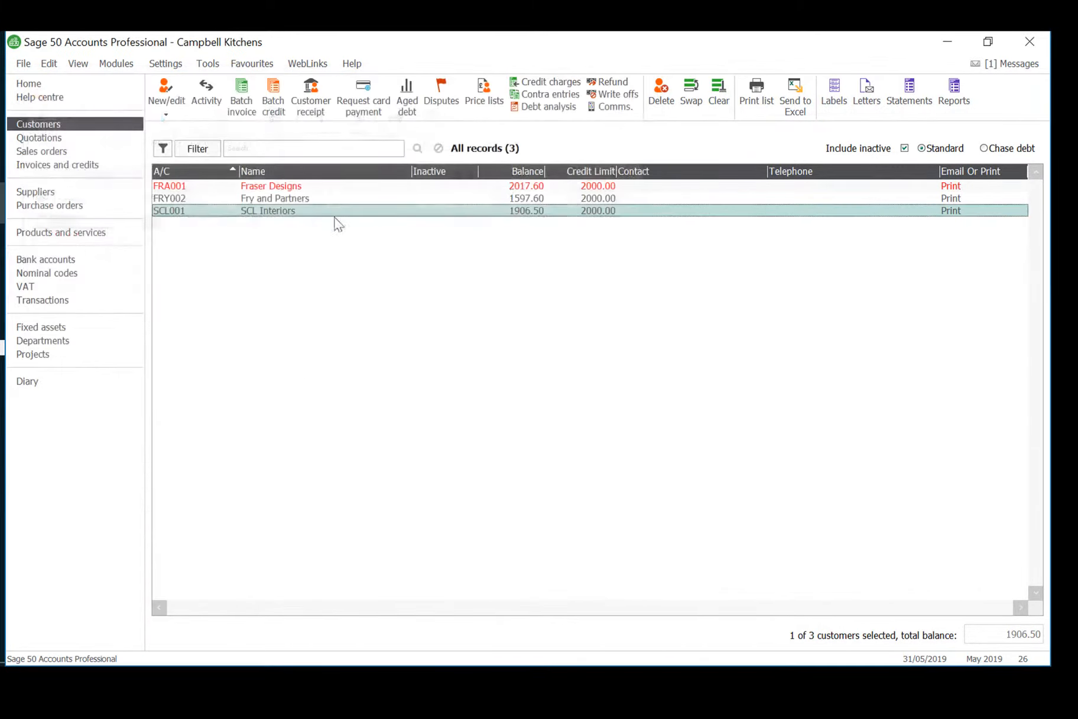
# Start a batch customer invoice in a maximised window, with the first line for Fry and Partners dated 07/05/2019.
pyautogui.click(249, 101)
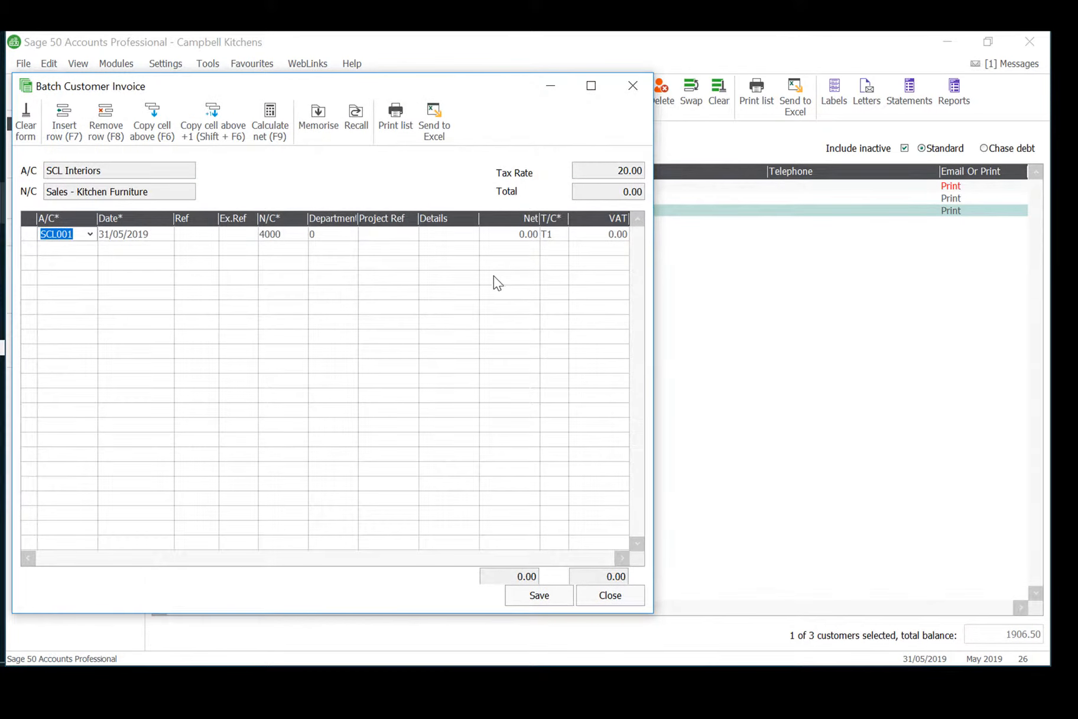
pyautogui.click(590, 86)
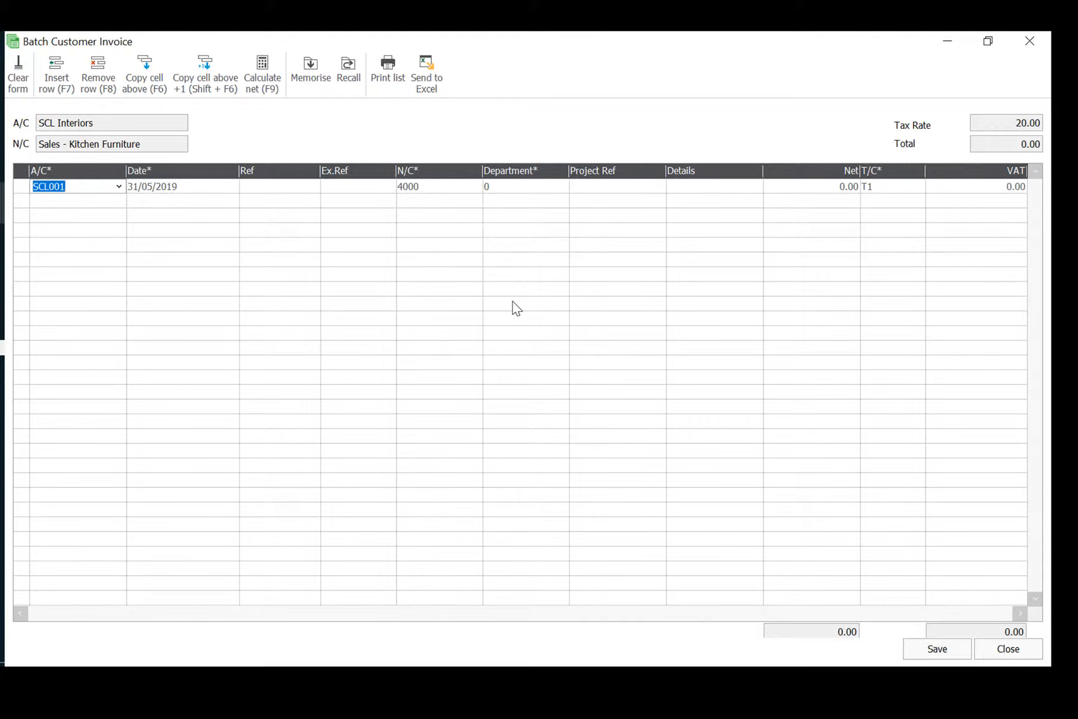
pyautogui.write('FRY002')
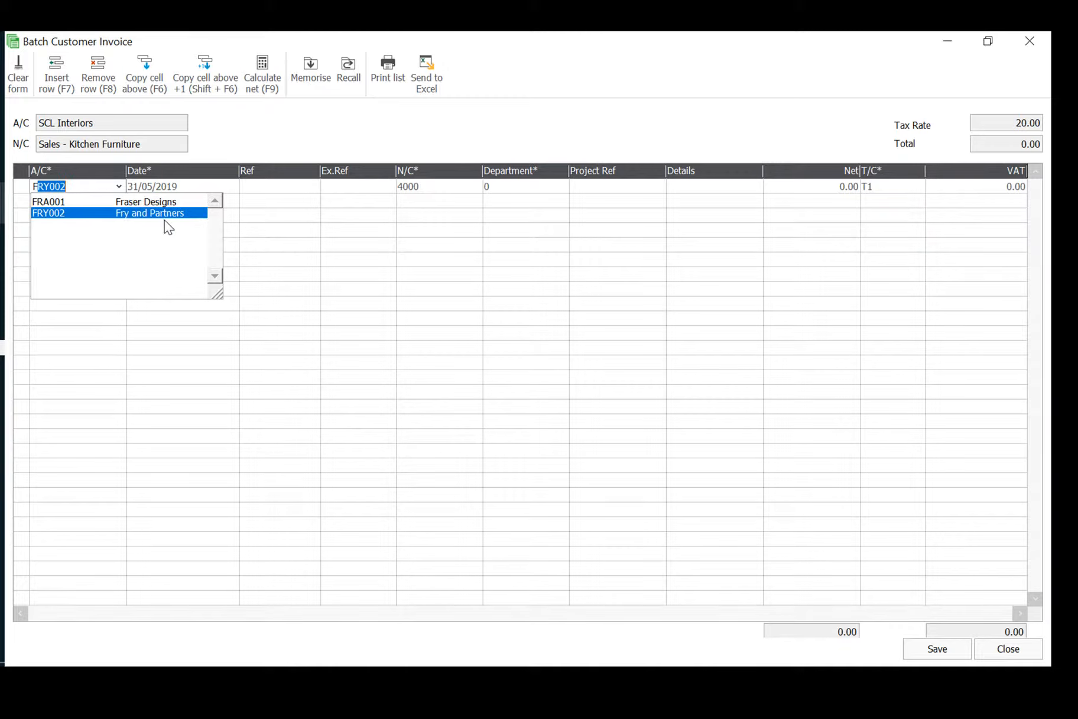
pyautogui.click(167, 214)
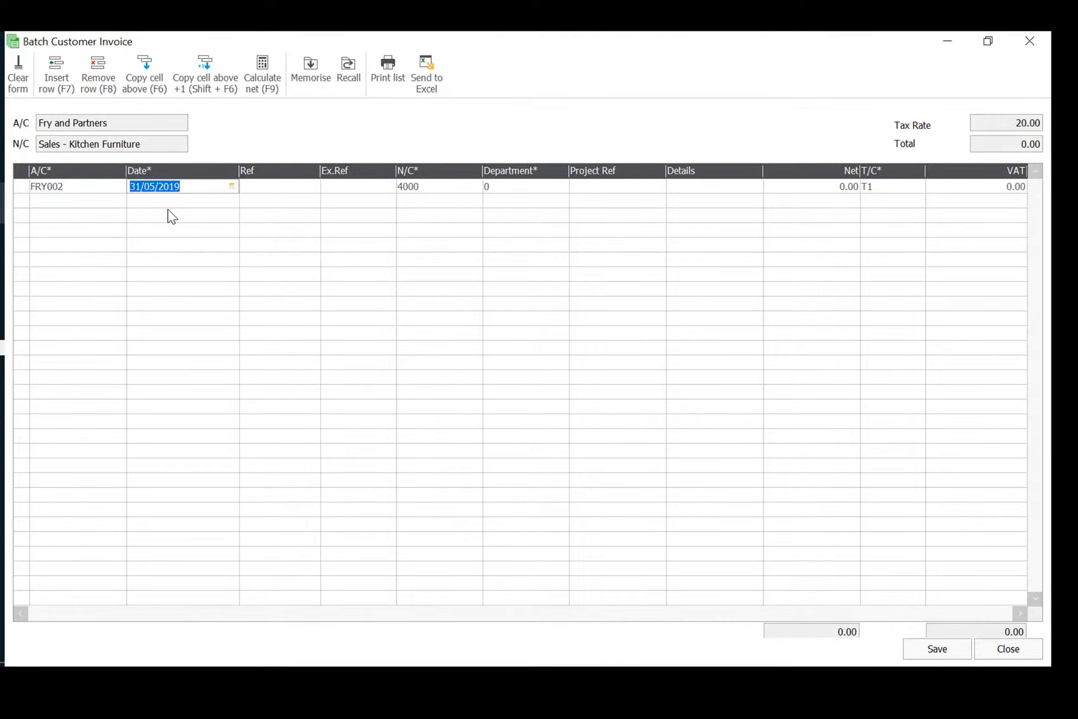
pyautogui.write('07')
pyautogui.press('Tab')
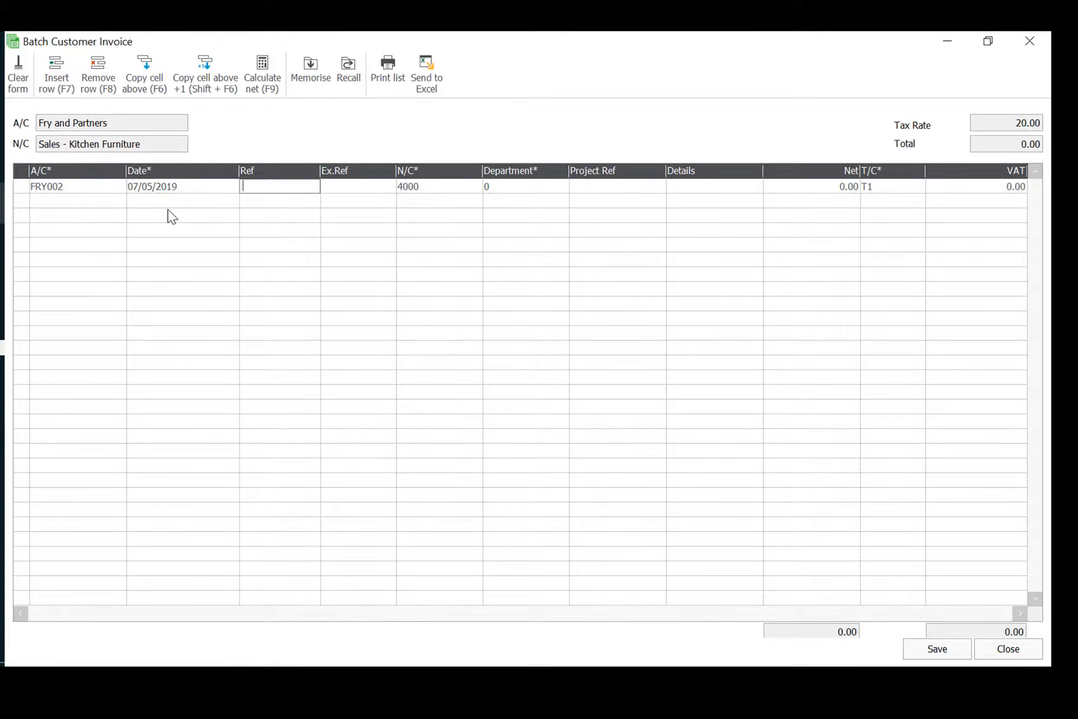
# Give the Fry and Partners invoice line reference 523 and nominal code 4000, Sales - Kitchen Furniture.
pyautogui.write('523')
pyautogui.press('Tab')
pyautogui.press('Tab')
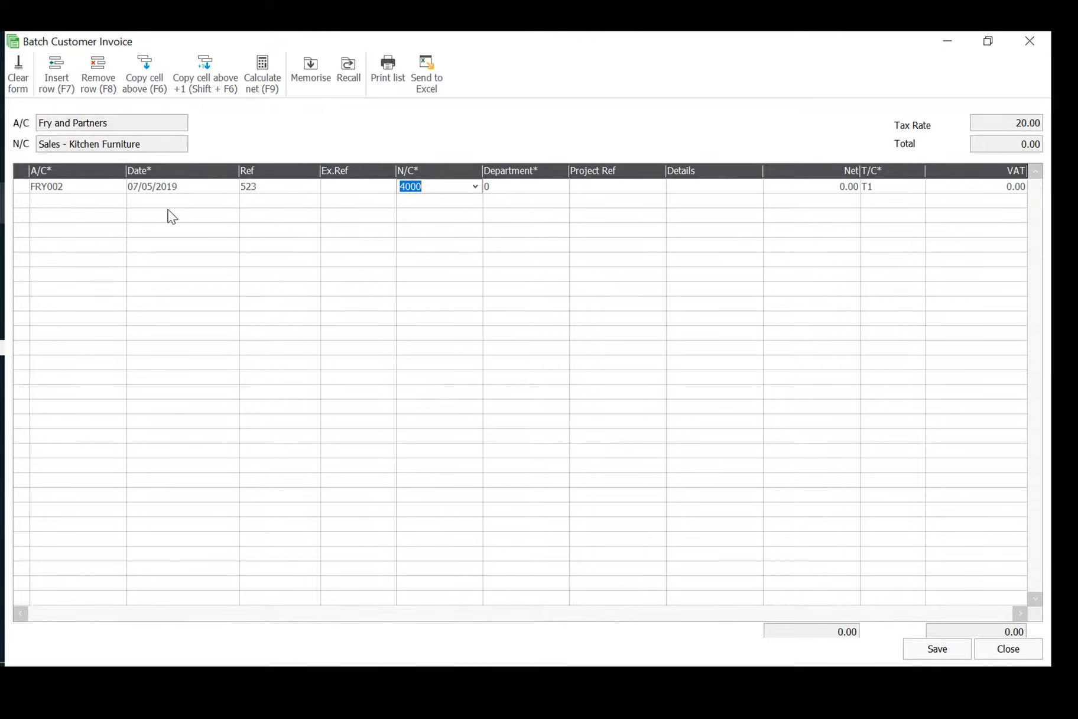
pyautogui.press('Return')
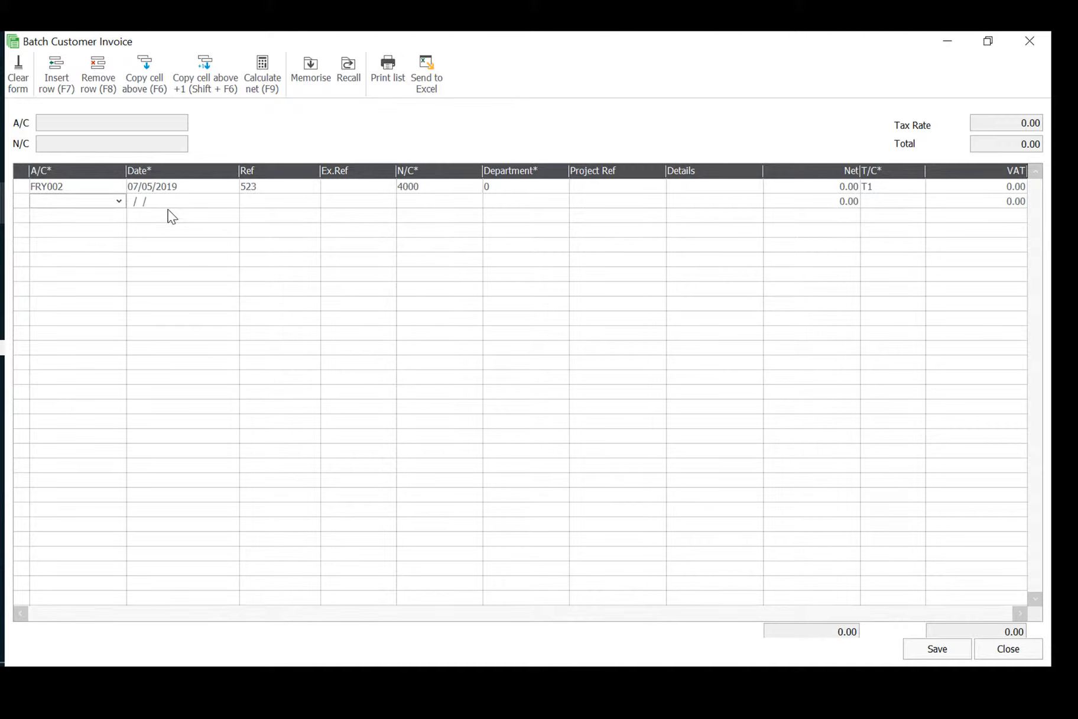
pyautogui.click(439, 191)
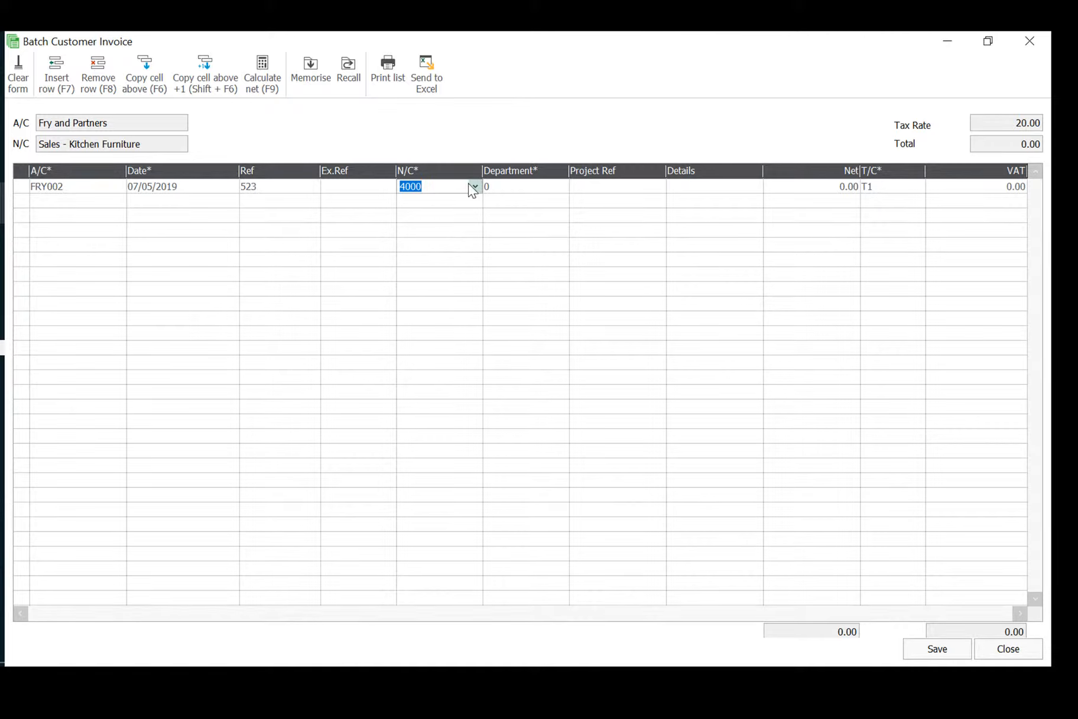
pyautogui.click(472, 187)
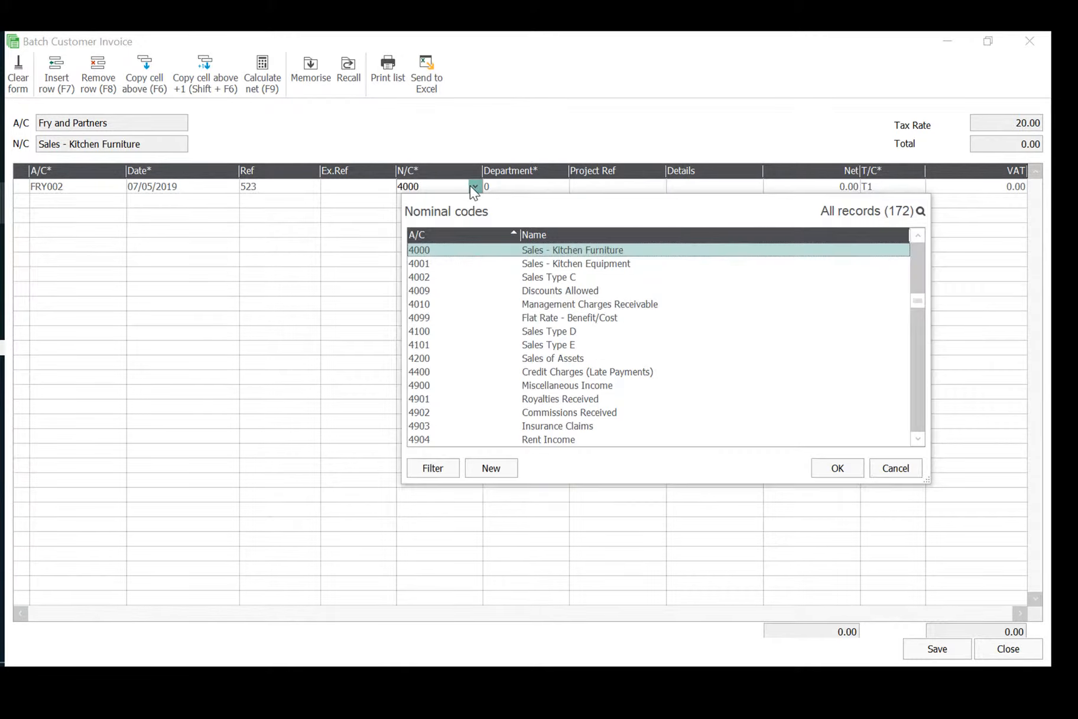
pyautogui.doubleClick(549, 249)
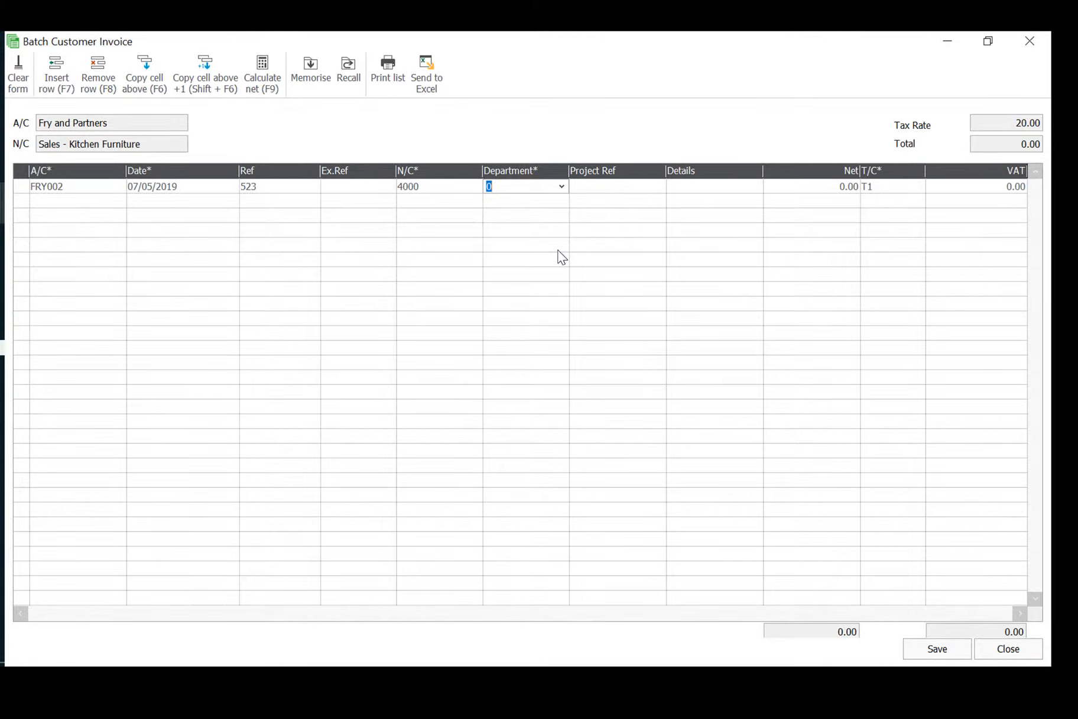
# Set the Fry and Partners line's net amount to 1676.40, keeping tax code T1 and the calculated VAT, and go to a new line.
pyautogui.press('Tab')
pyautogui.press('Tab')
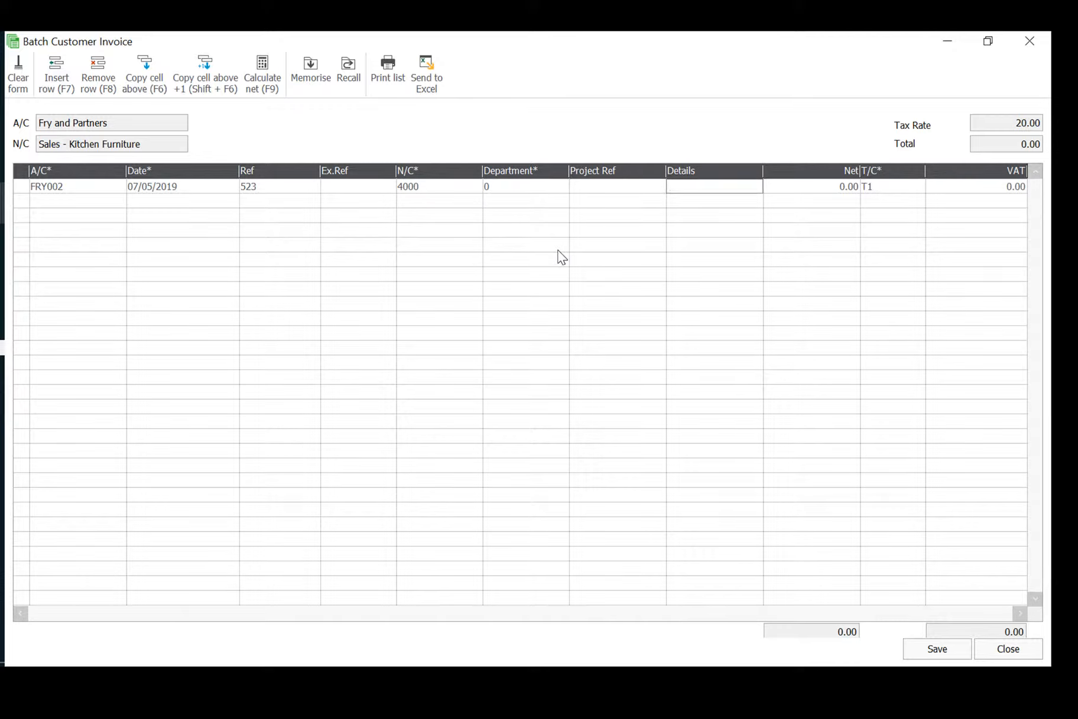
pyautogui.press('Tab')
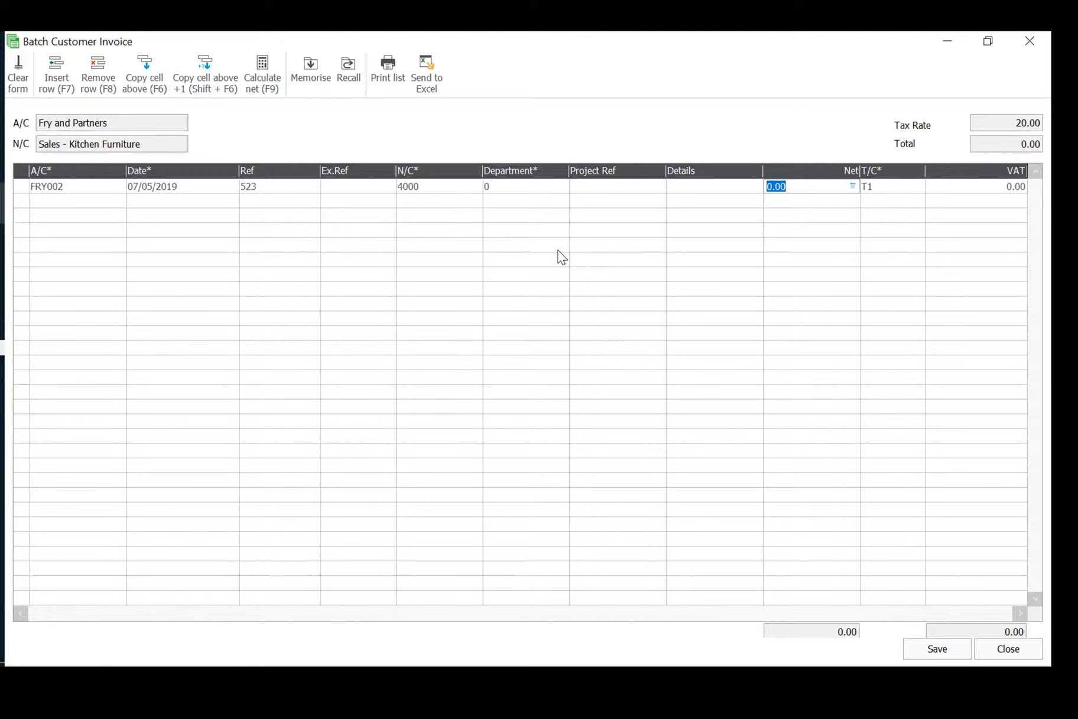
pyautogui.write('1676.40')
pyautogui.press('Tab')
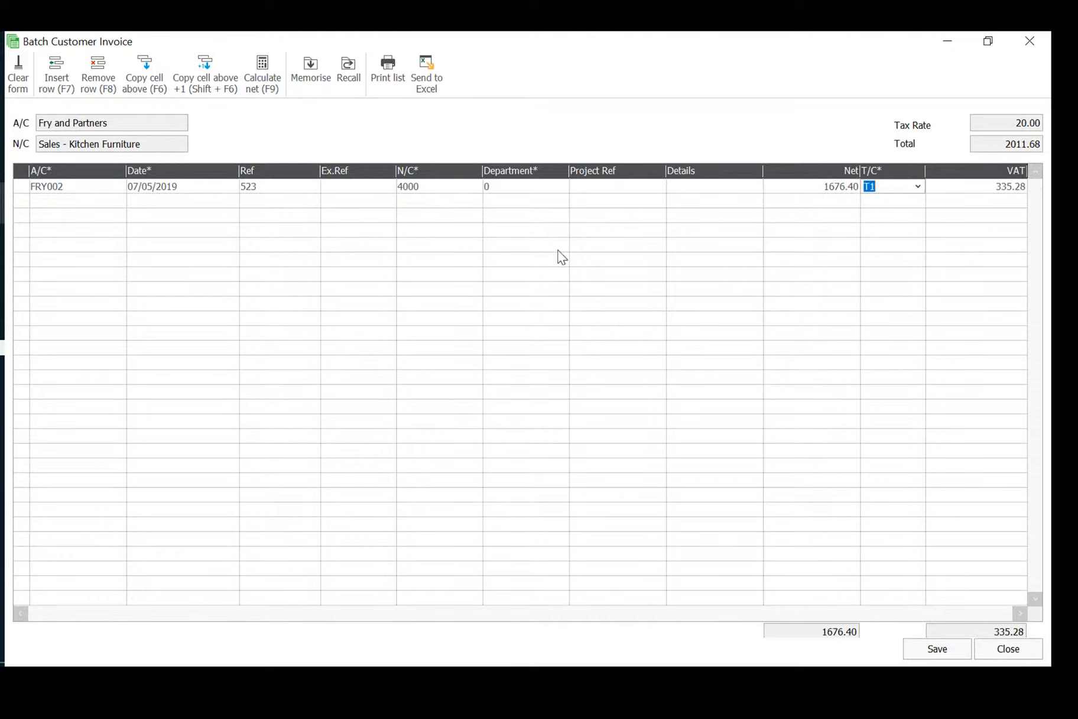
pyautogui.press('Tab')
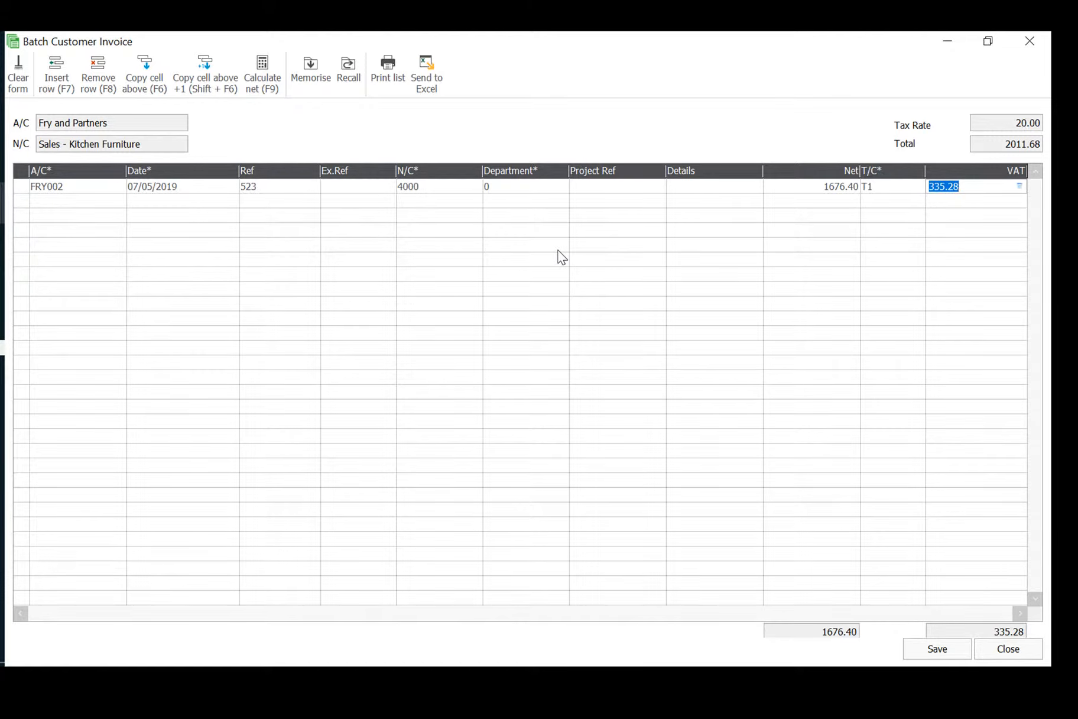
pyautogui.press('Tab')
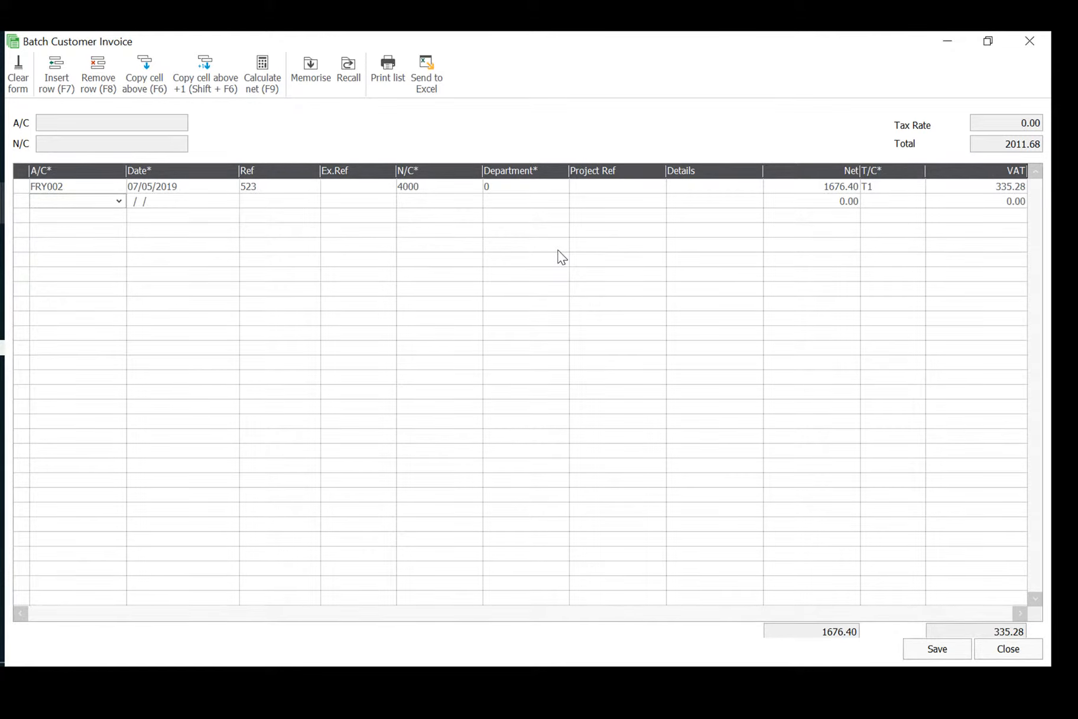
# Add a second invoice line for Fraser Designs, dated 21/05/2019 with reference 524.
pyautogui.write('FRA001')
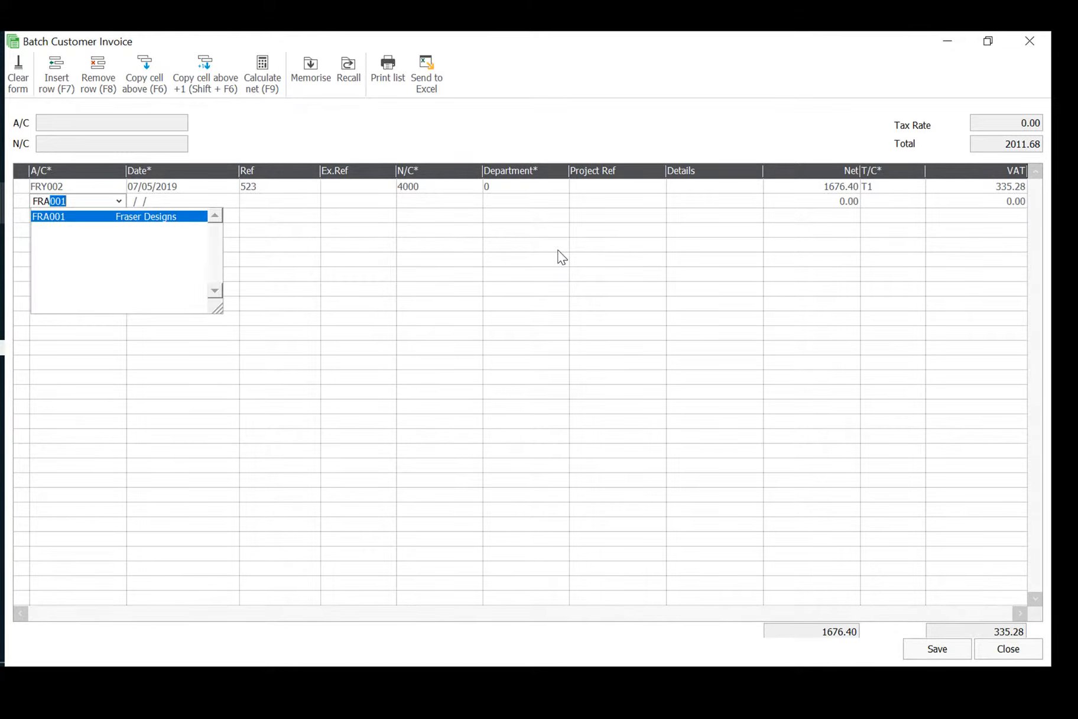
pyautogui.press('Tab')
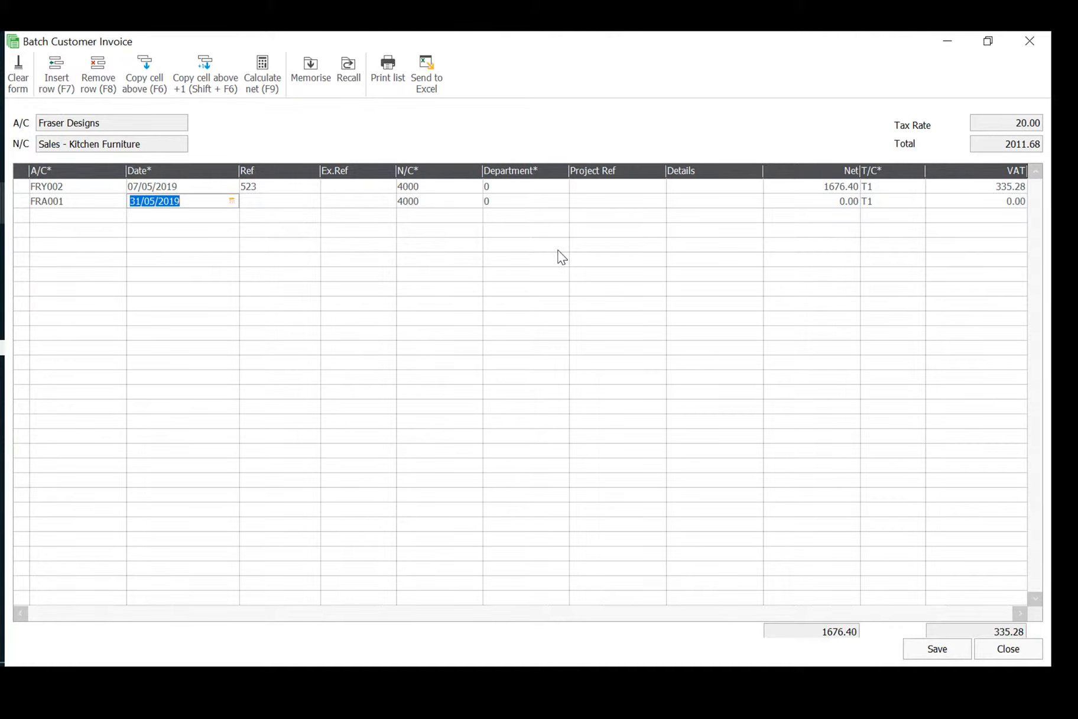
pyautogui.write('21/05/2019')
pyautogui.press('Tab')
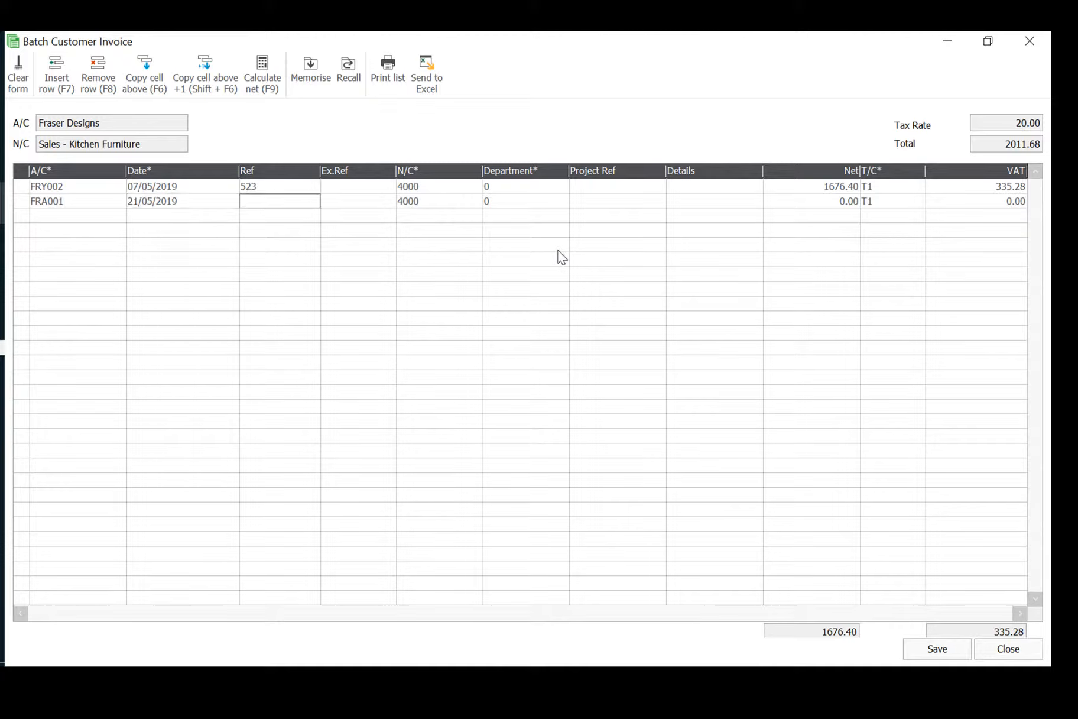
pyautogui.write('524')
pyautogui.press('Tab')
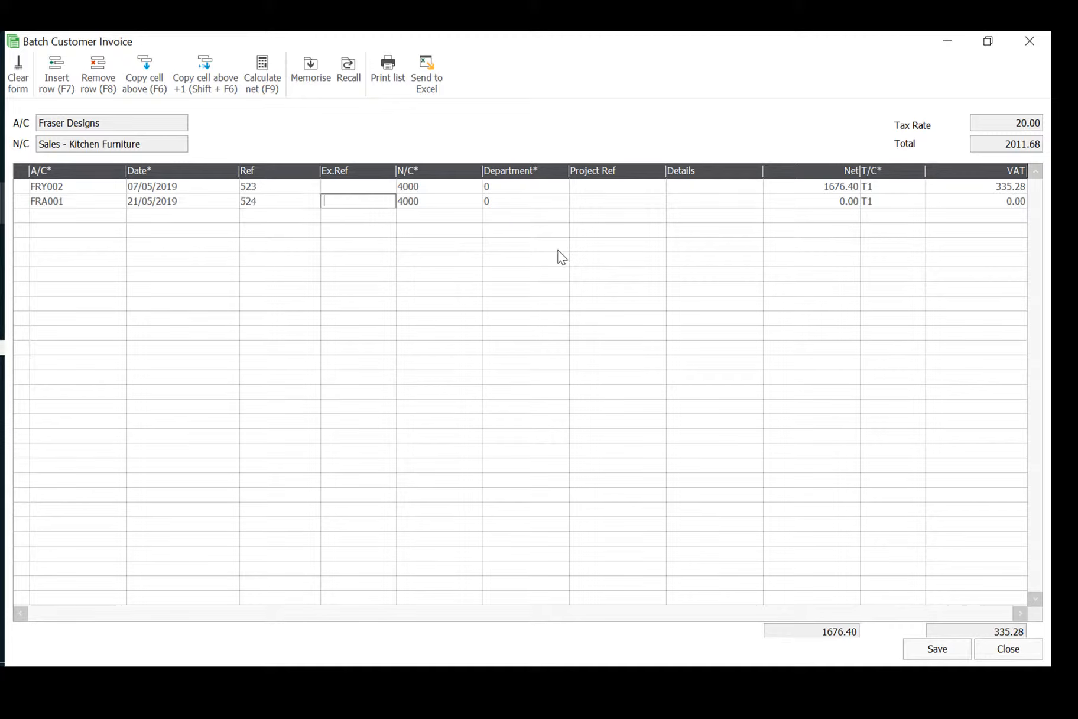
# Assign nominal code 4000, Sales - Kitchen Furniture, to the Fraser Designs invoice line.
pyautogui.press('Tab')
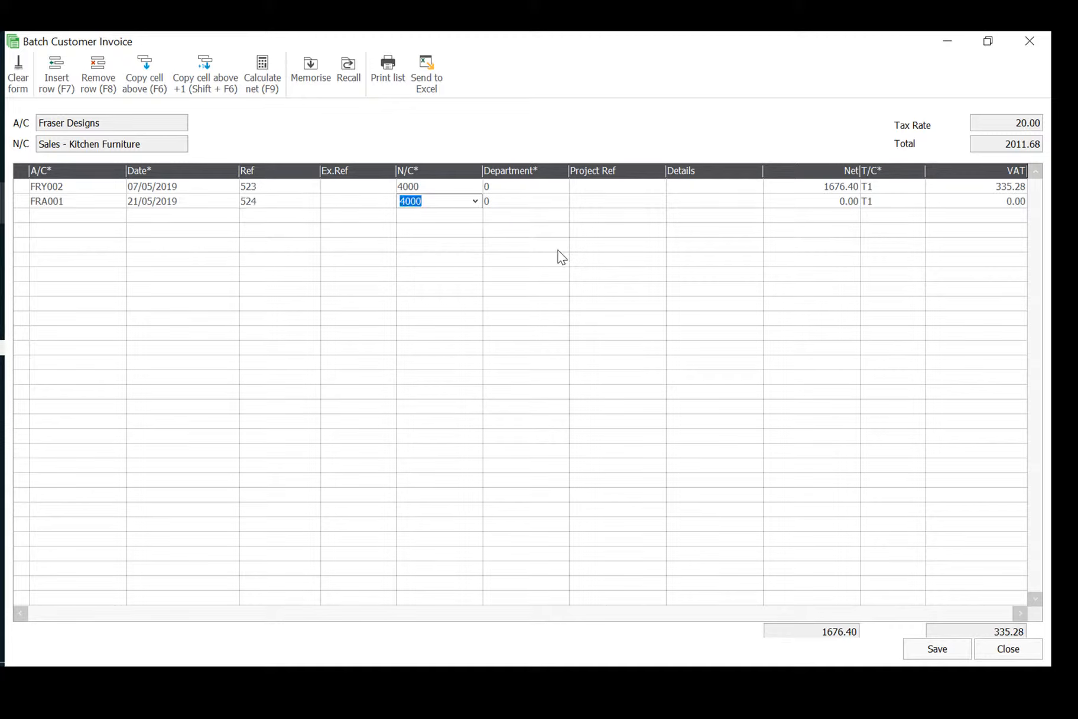
pyautogui.press('Return')
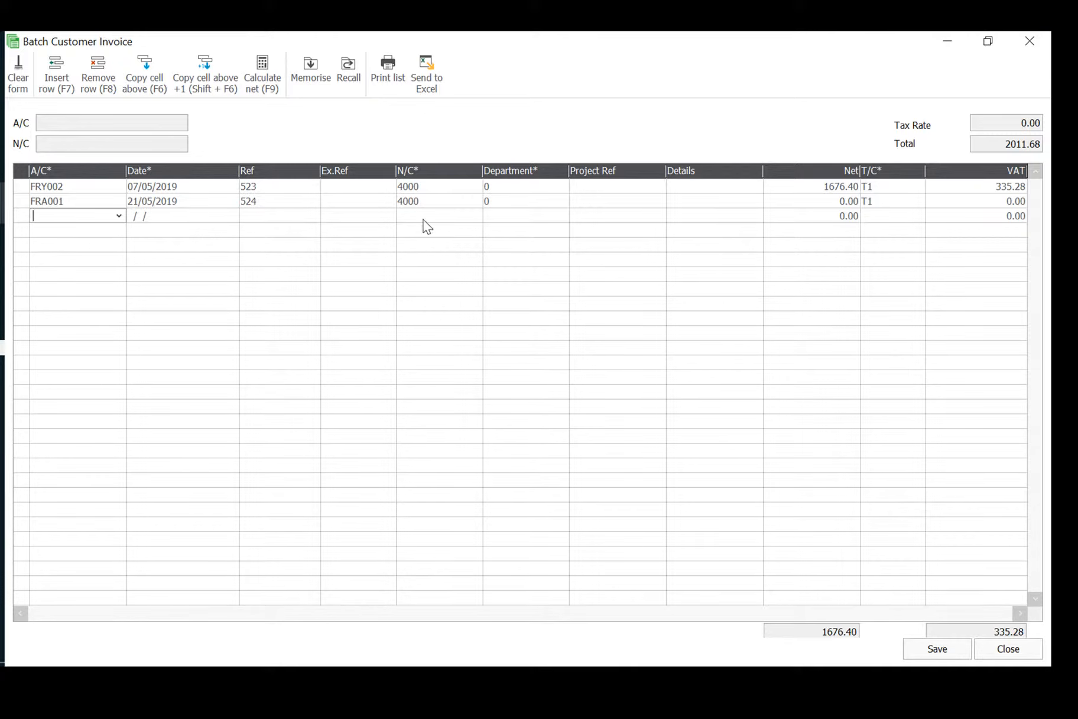
pyautogui.click(436, 203)
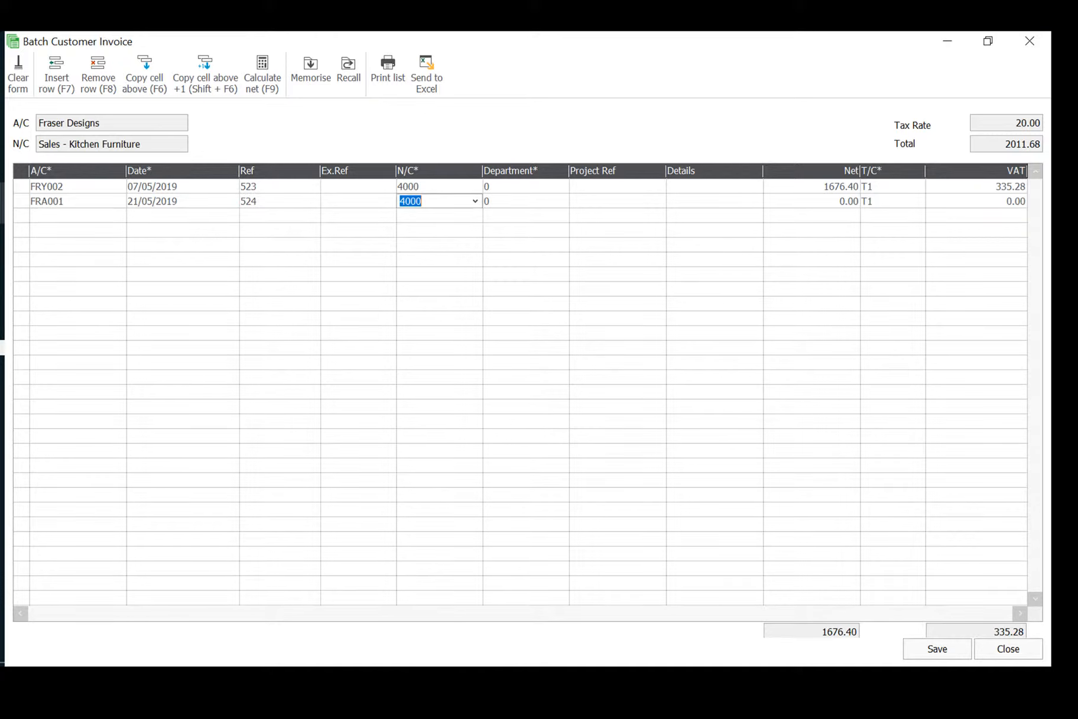
pyautogui.click(471, 201)
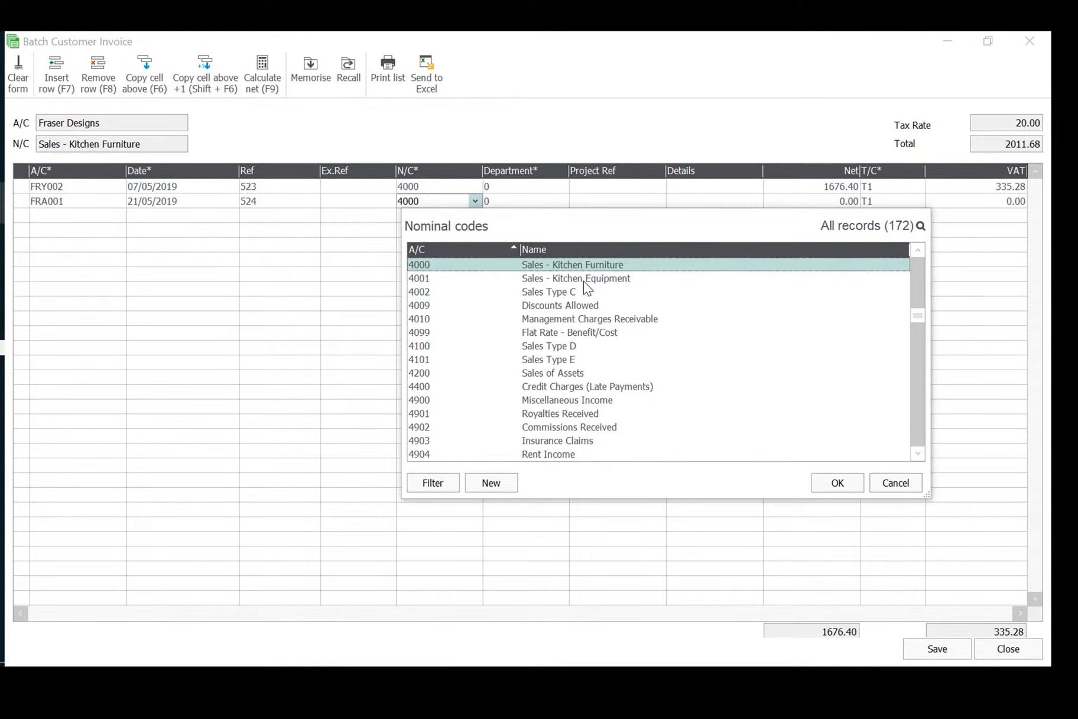
pyautogui.press('Return')
# Set the Fraser Designs line's net amount to 710.20 with tax code T1, and save and close the invoice batch.
pyautogui.press('Tab')
pyautogui.press('Tab')
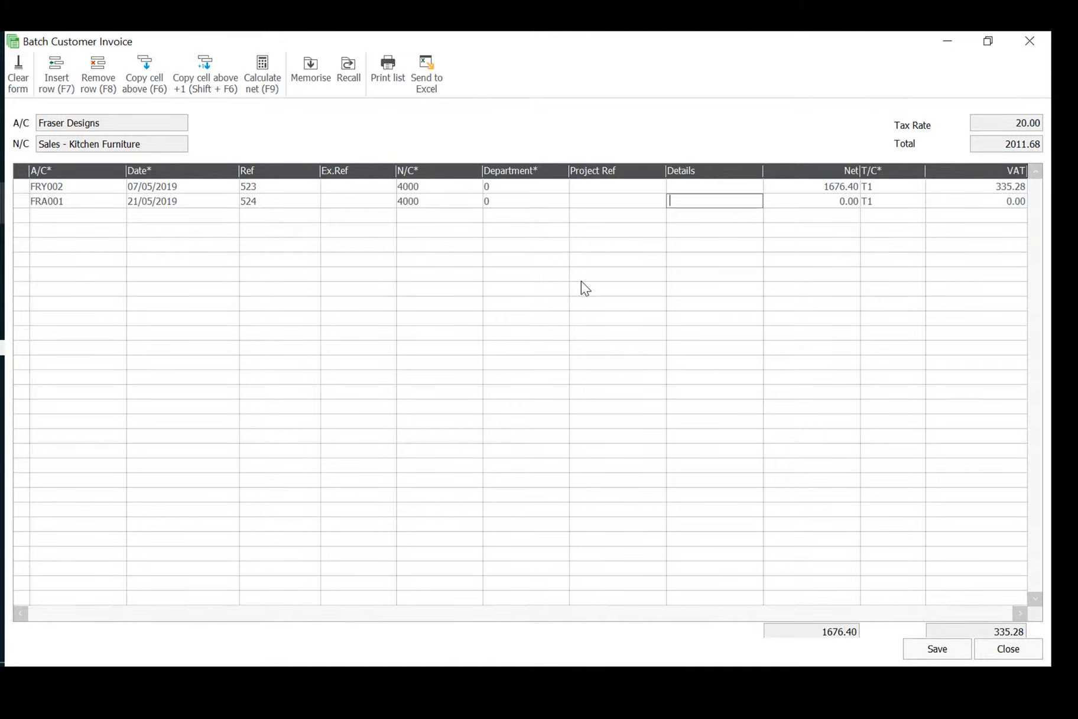
pyautogui.press('Tab')
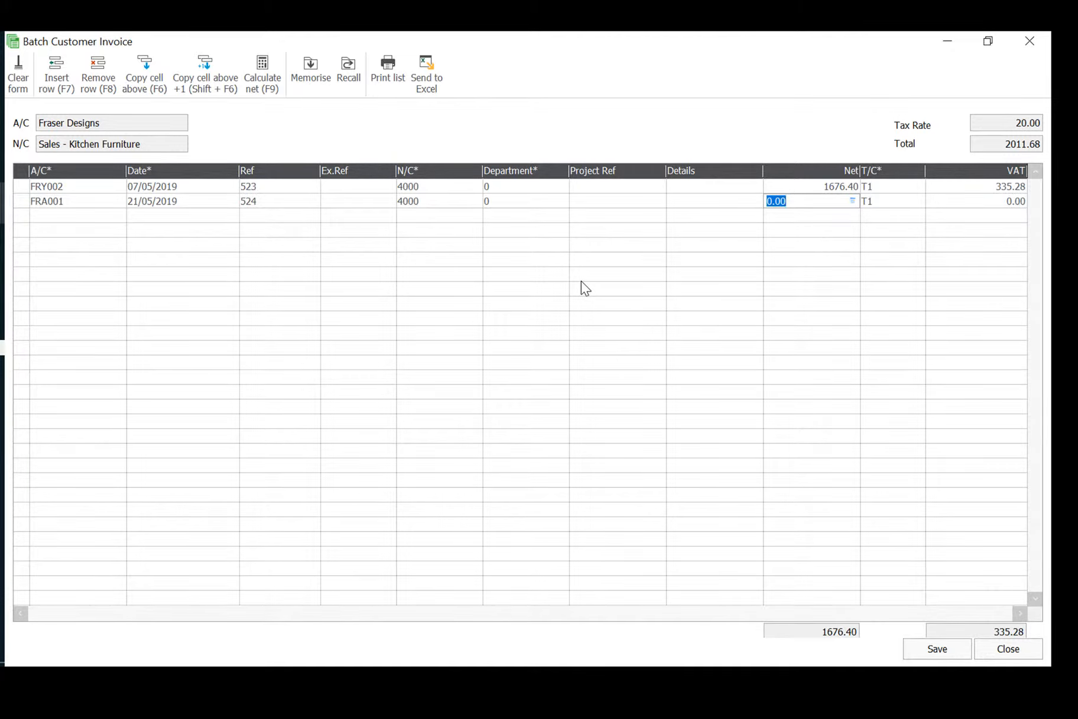
pyautogui.write('710.20')
pyautogui.press('Tab')
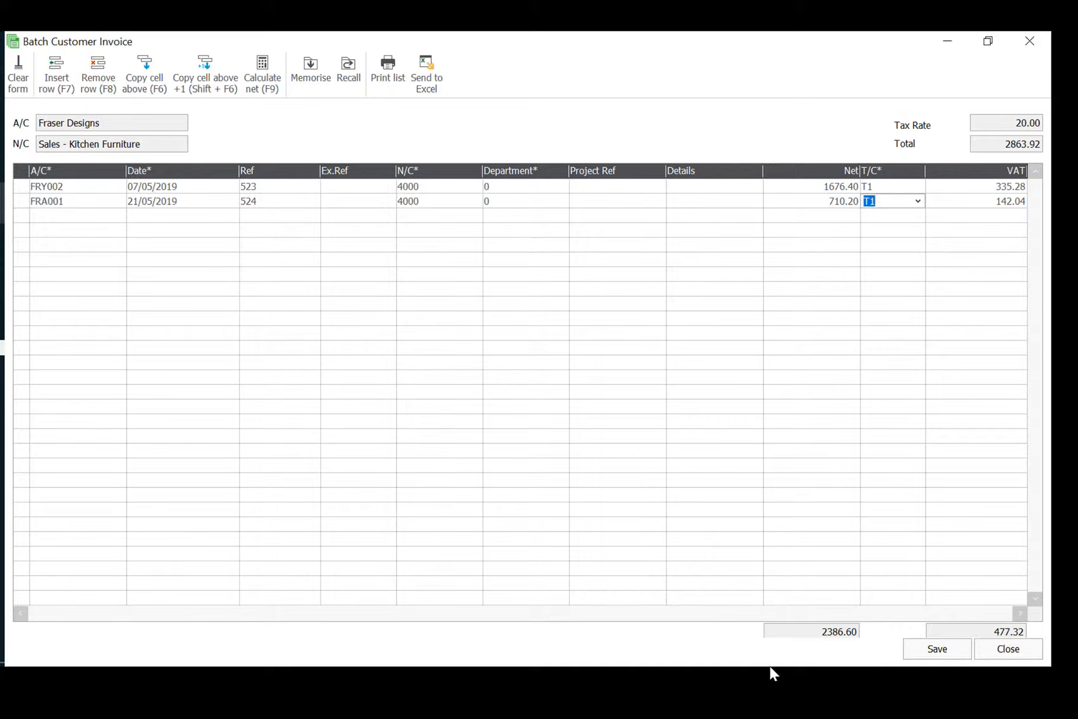
pyautogui.click(934, 651)
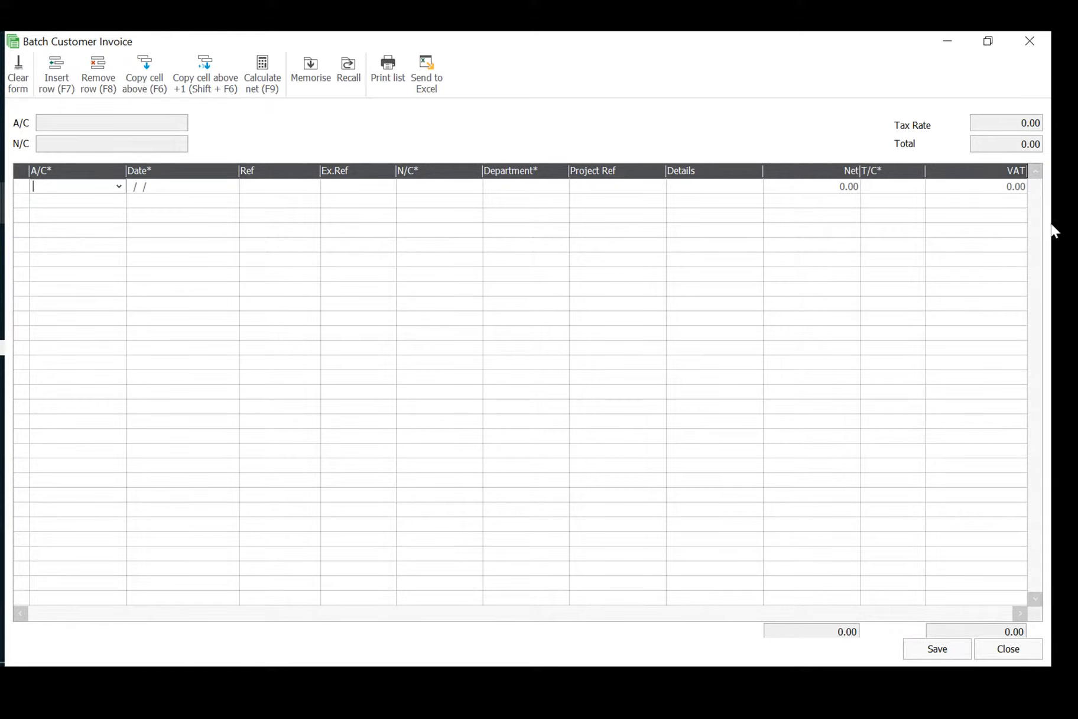
pyautogui.click(1030, 42)
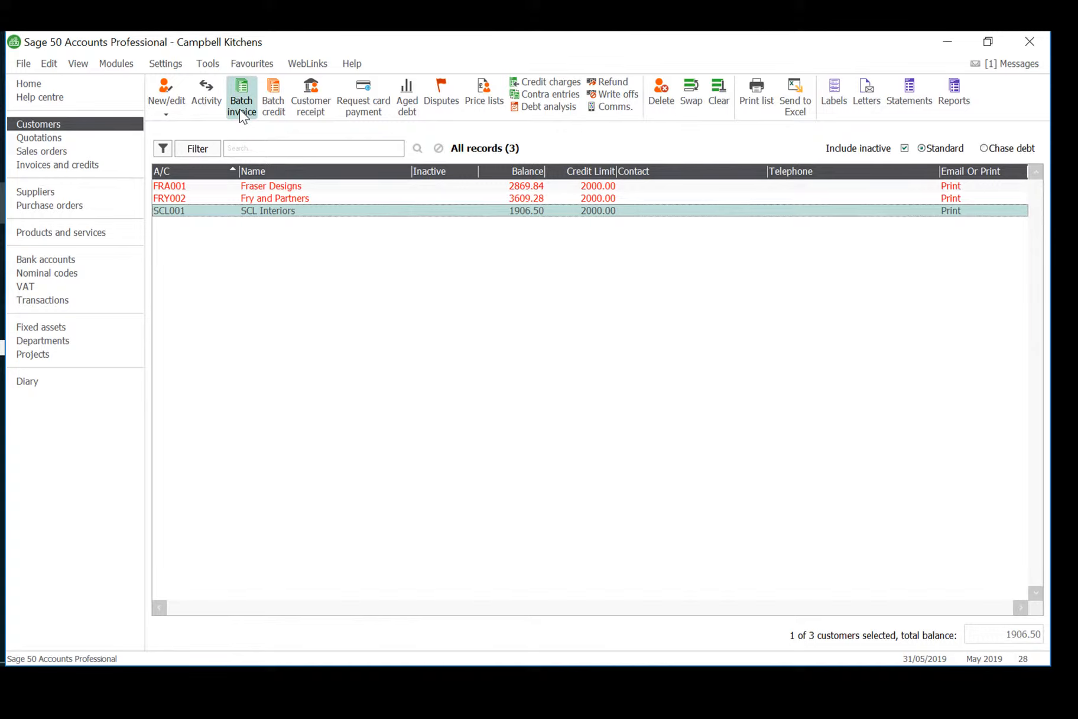
# Start a batch customer credit with a line for Fry and Partners dated 14/05/2019.
pyautogui.click(273, 99)
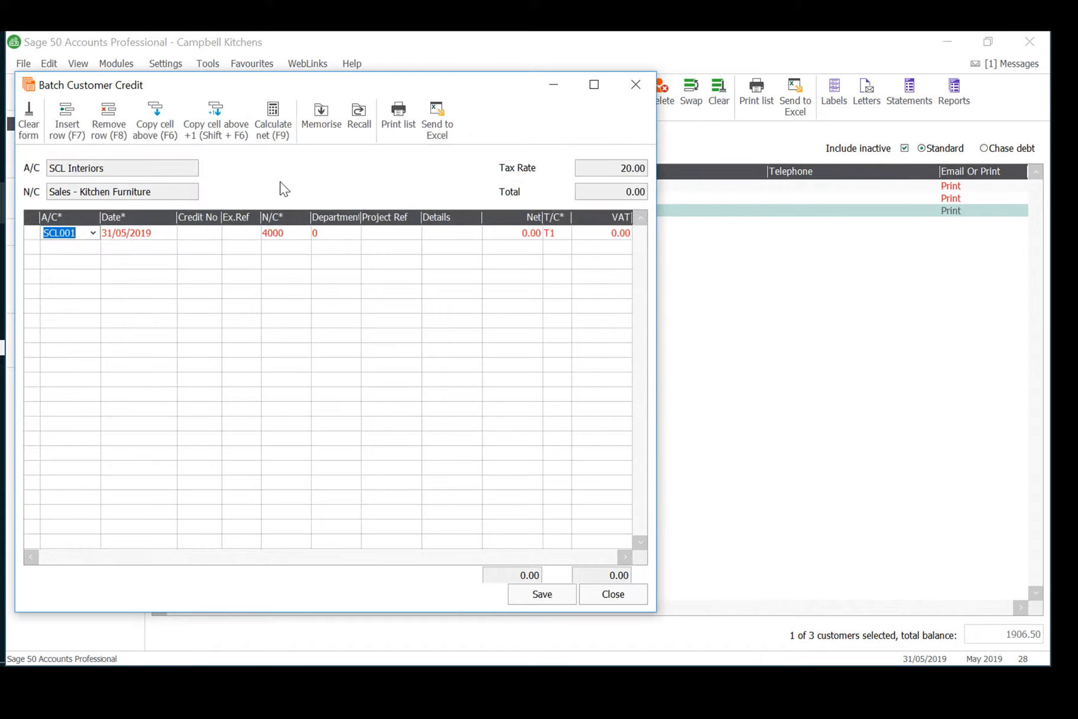
pyautogui.write('FRY002')
pyautogui.press('Tab')
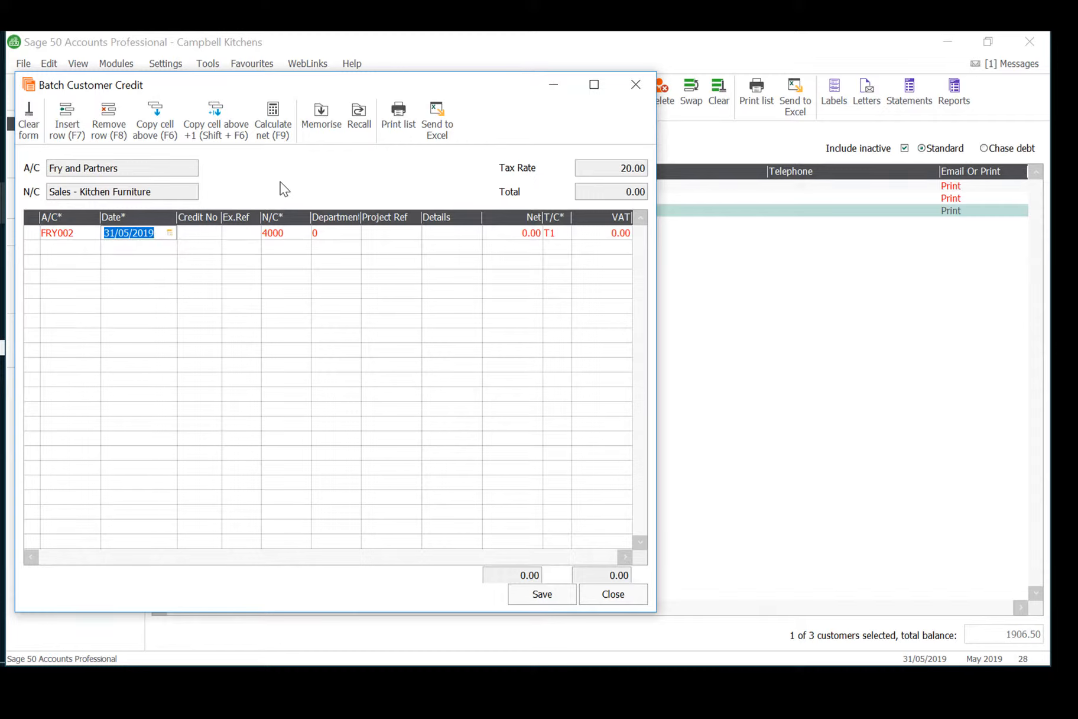
pyautogui.write('14/05/2019')
pyautogui.press('Tab')
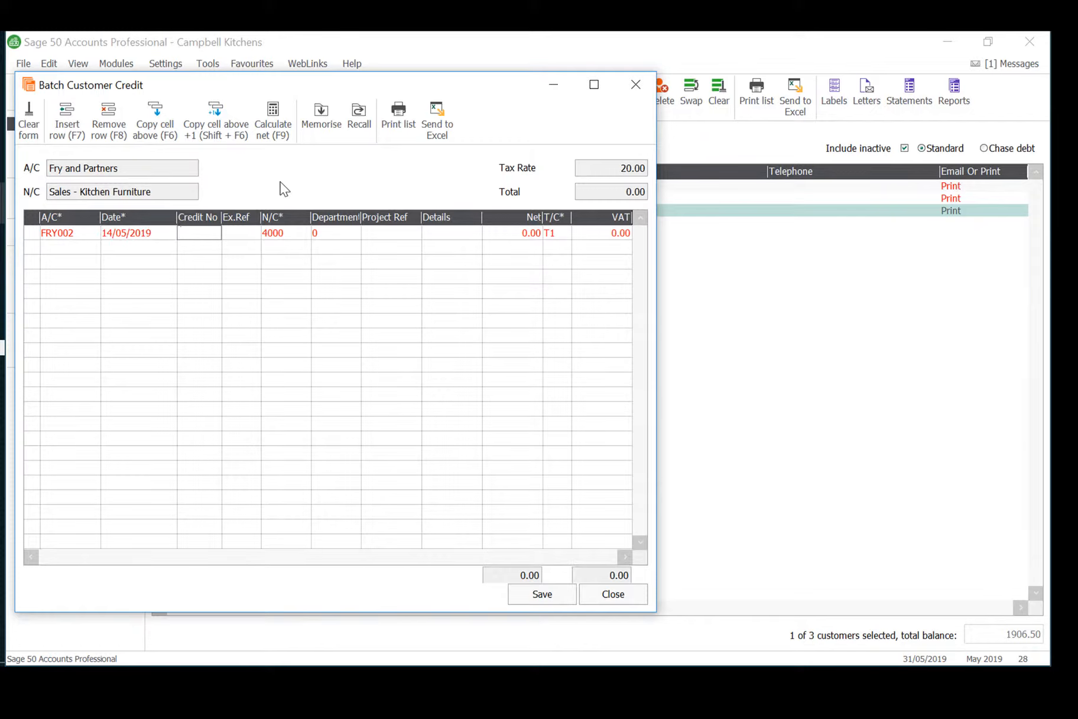
# Enter 61 as the credit number on the Fry and Partners credit line.
pyautogui.write('61')
pyautogui.press('Tab')
pyautogui.press('Tab')
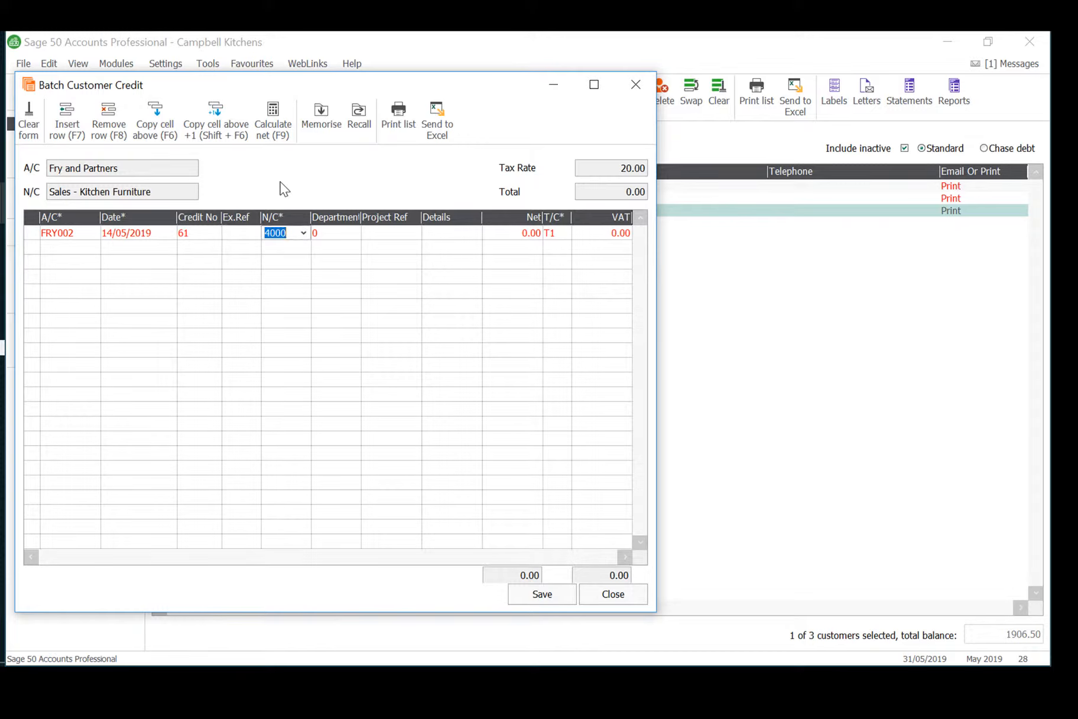
# Set the Fry and Partners credit line's net amount to 416.80 with tax code T1, and save and close the credit batch.
pyautogui.press('Tab')
pyautogui.press('Tab')
pyautogui.press('Tab')
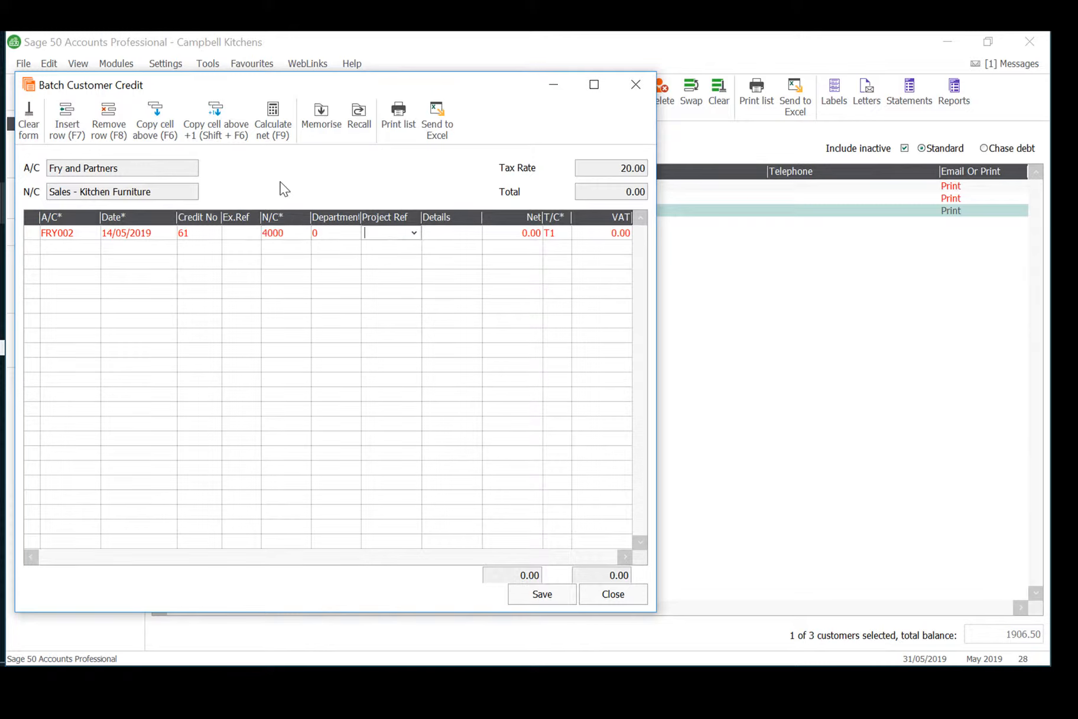
pyautogui.press('Tab')
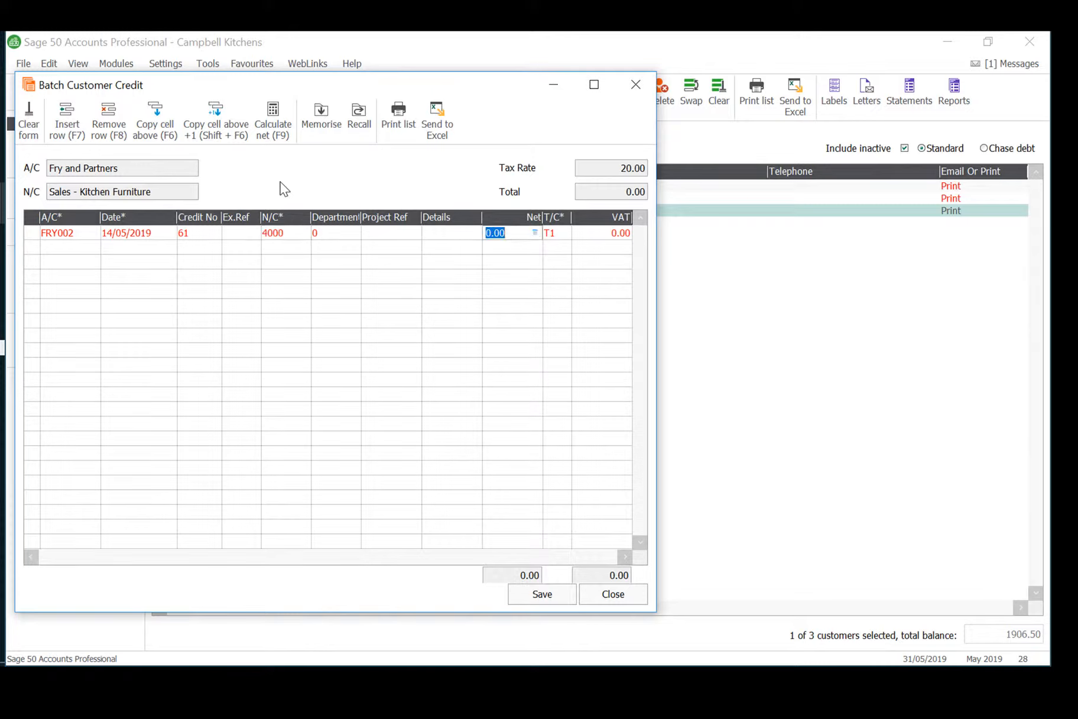
pyautogui.write('416.80')
pyautogui.press('Tab')
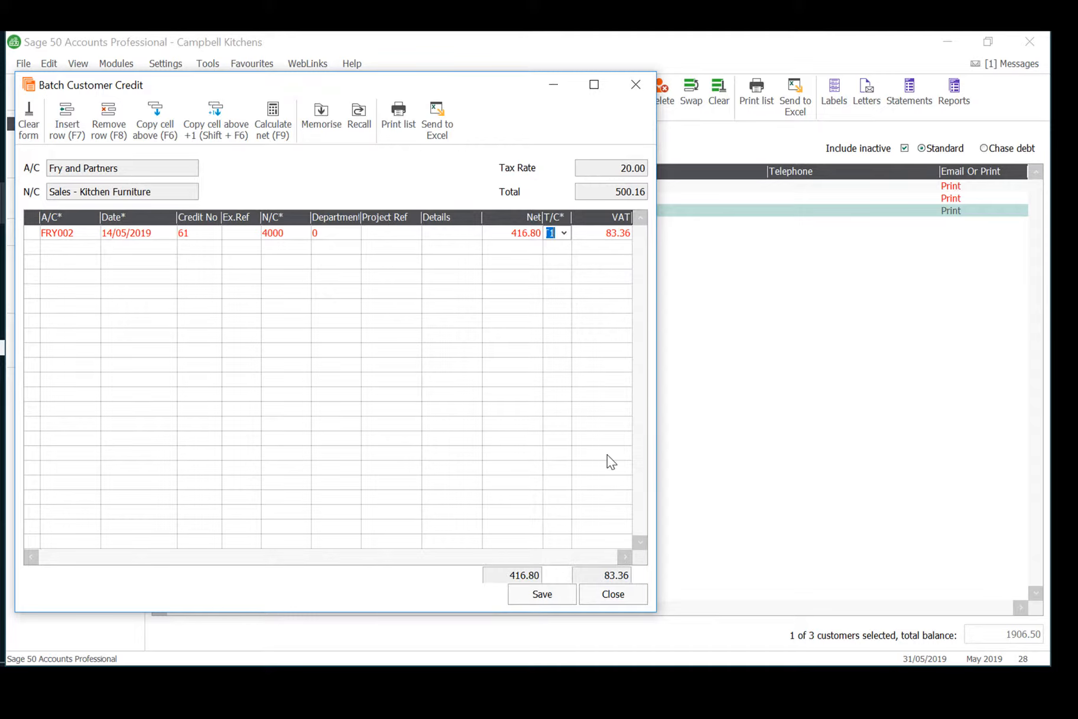
pyautogui.click(548, 589)
pyautogui.click(610, 593)
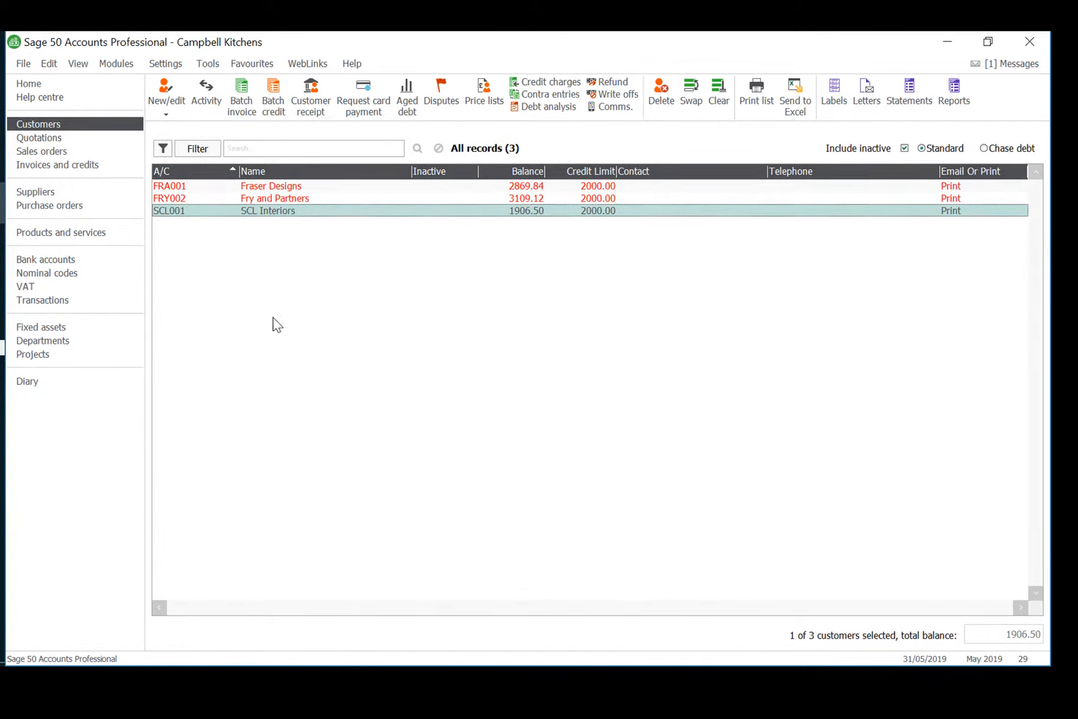
# Start a batch supplier invoice with a line for Jackson Builders, account JAC001, dated 12/05/2019.
pyautogui.click(76, 193)
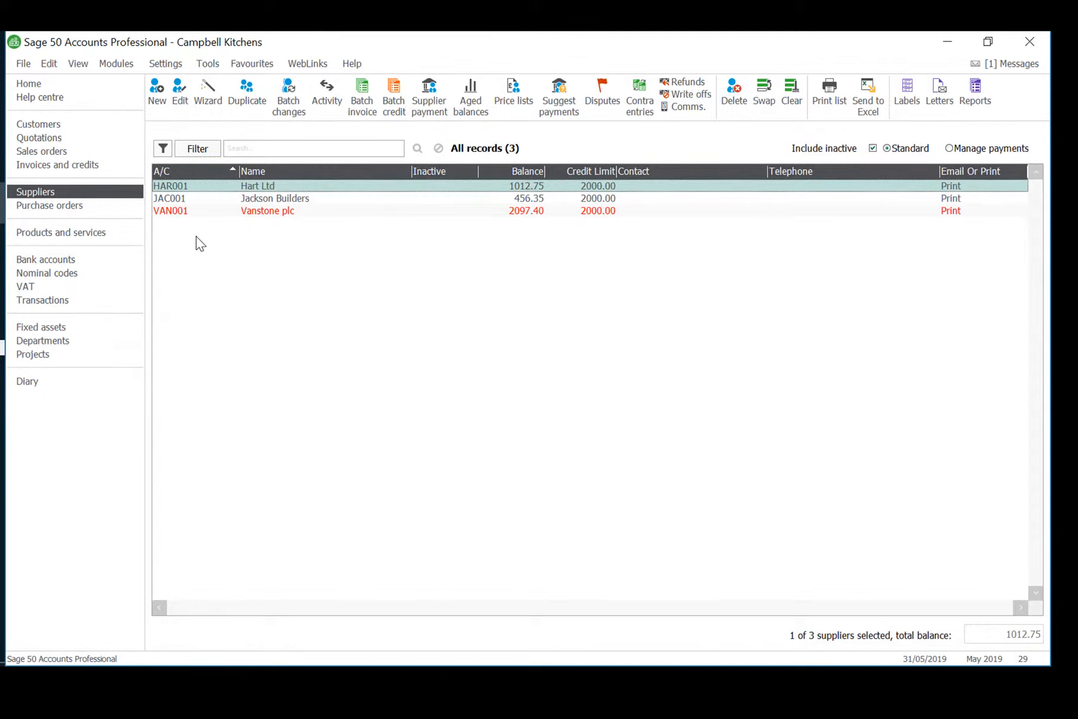
pyautogui.click(359, 110)
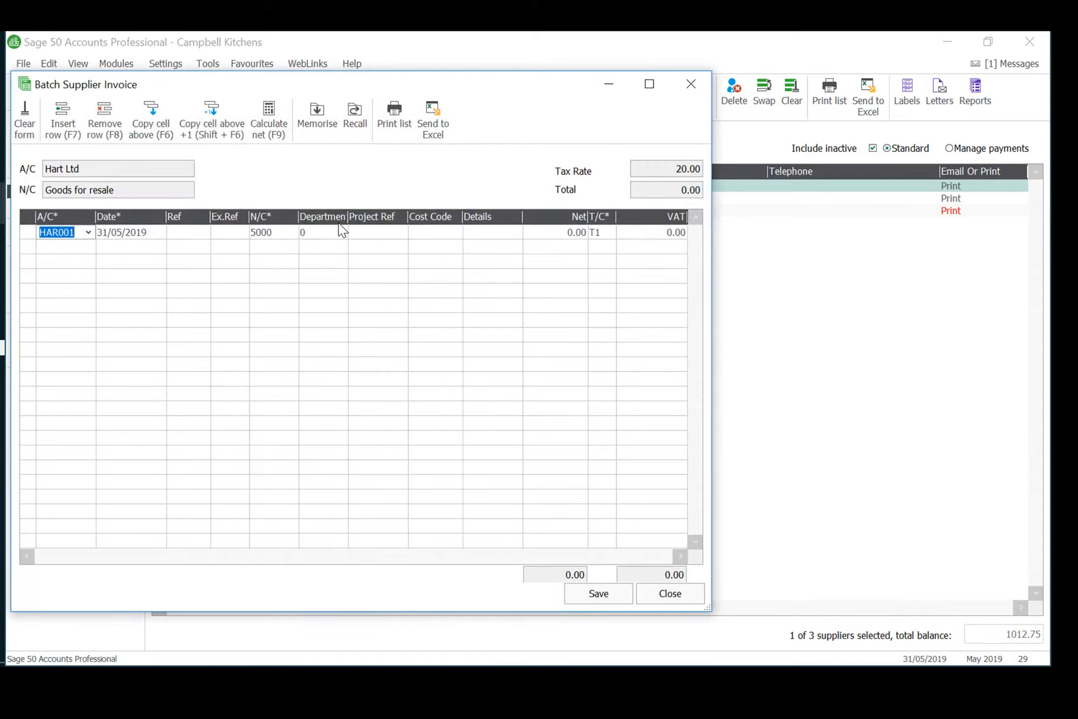
pyautogui.write('JAC')
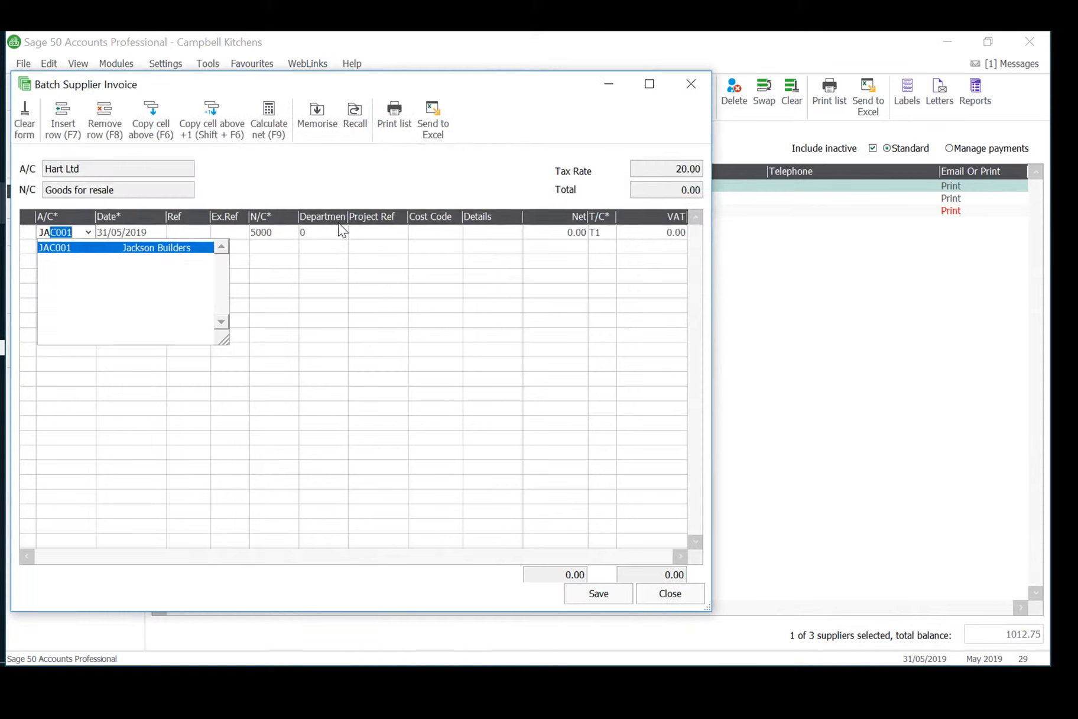
pyautogui.press('Tab')
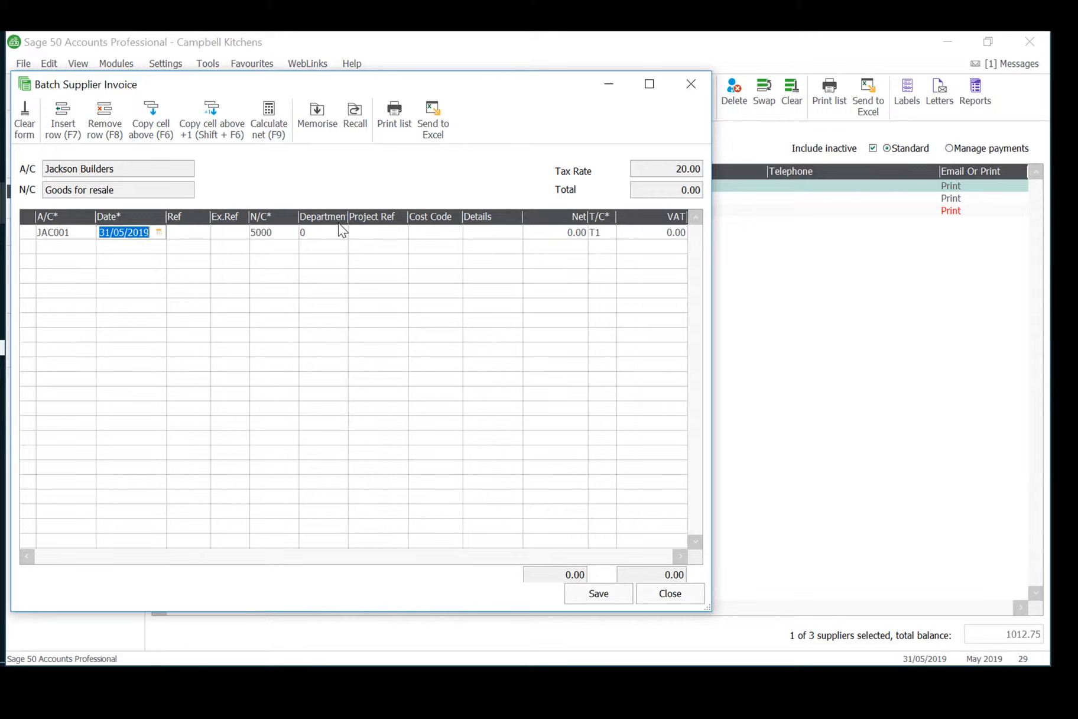
pyautogui.write('12/05/2019')
pyautogui.press('Tab')
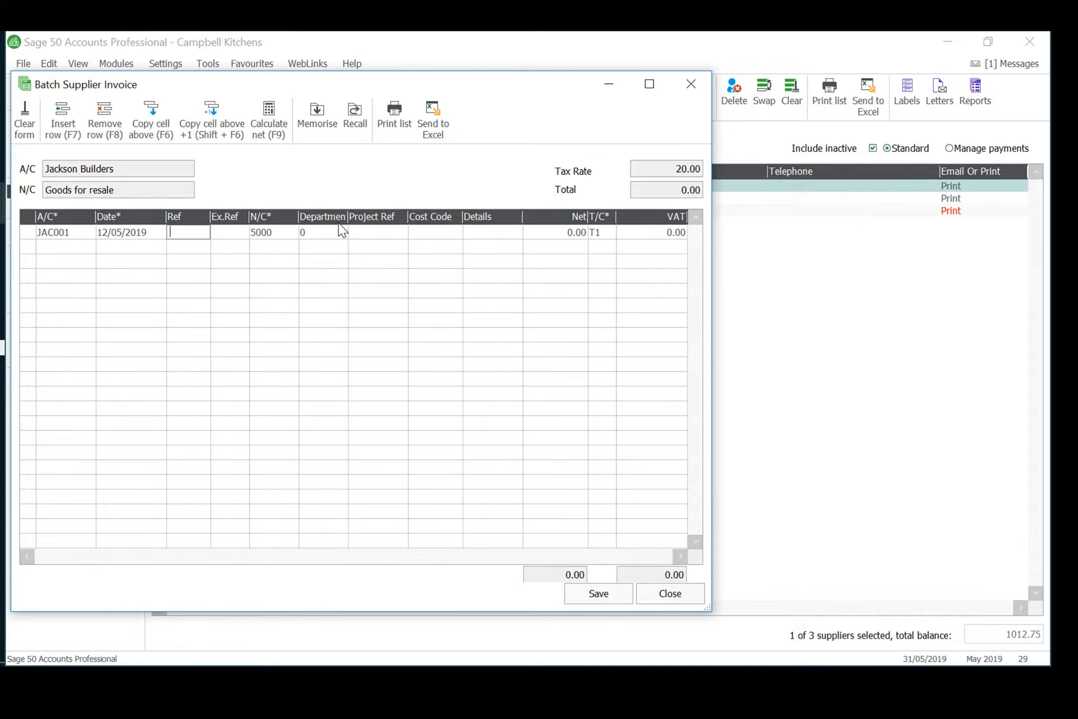
# Enter 5/219 as the reference on the Jackson Builders invoice line, leaving the extra reference blank.
pyautogui.write('5/219')
pyautogui.press('Tab')
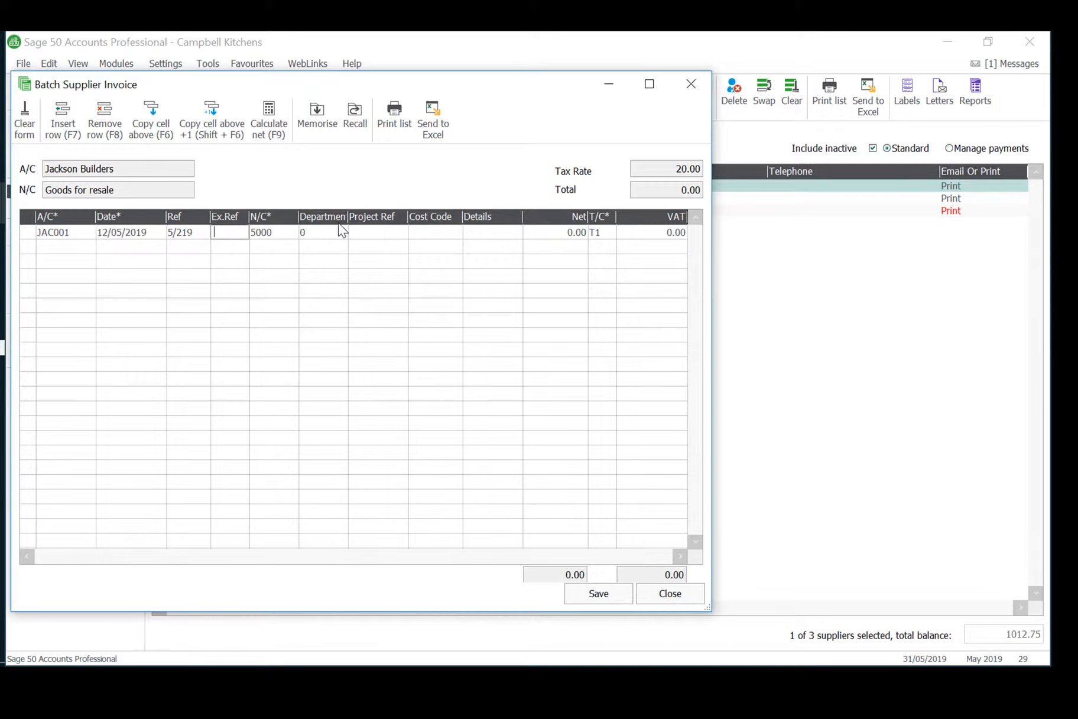
pyautogui.press('Tab')
pyautogui.click(291, 233)
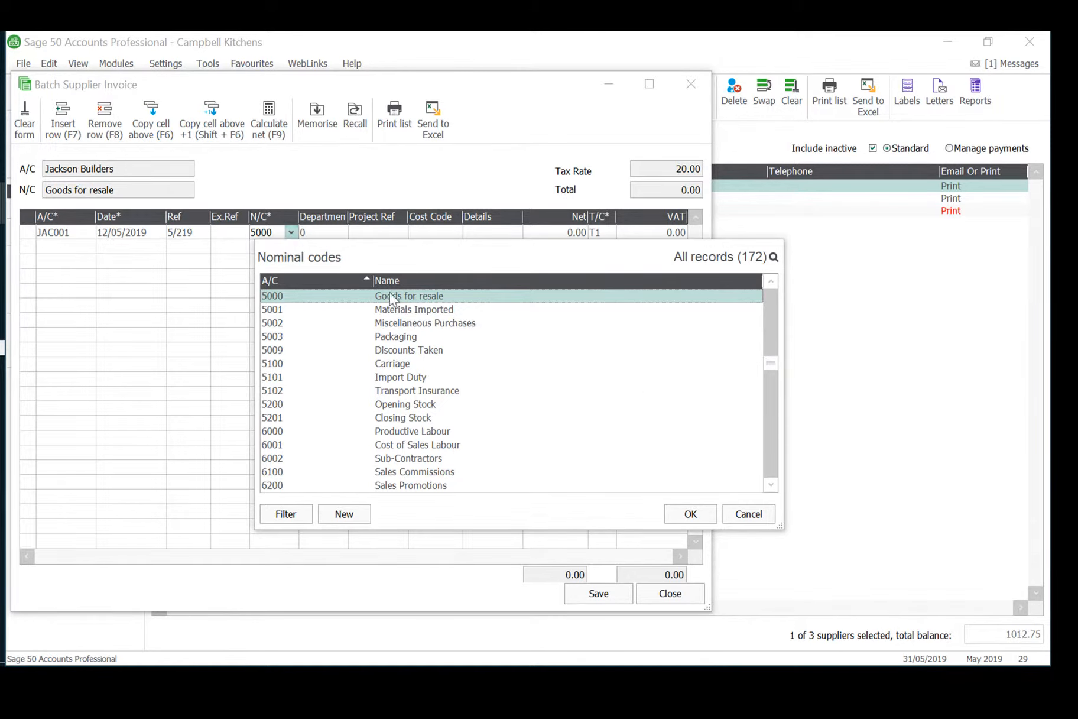
pyautogui.doubleClick(761, 485)
pyautogui.click(761, 485)
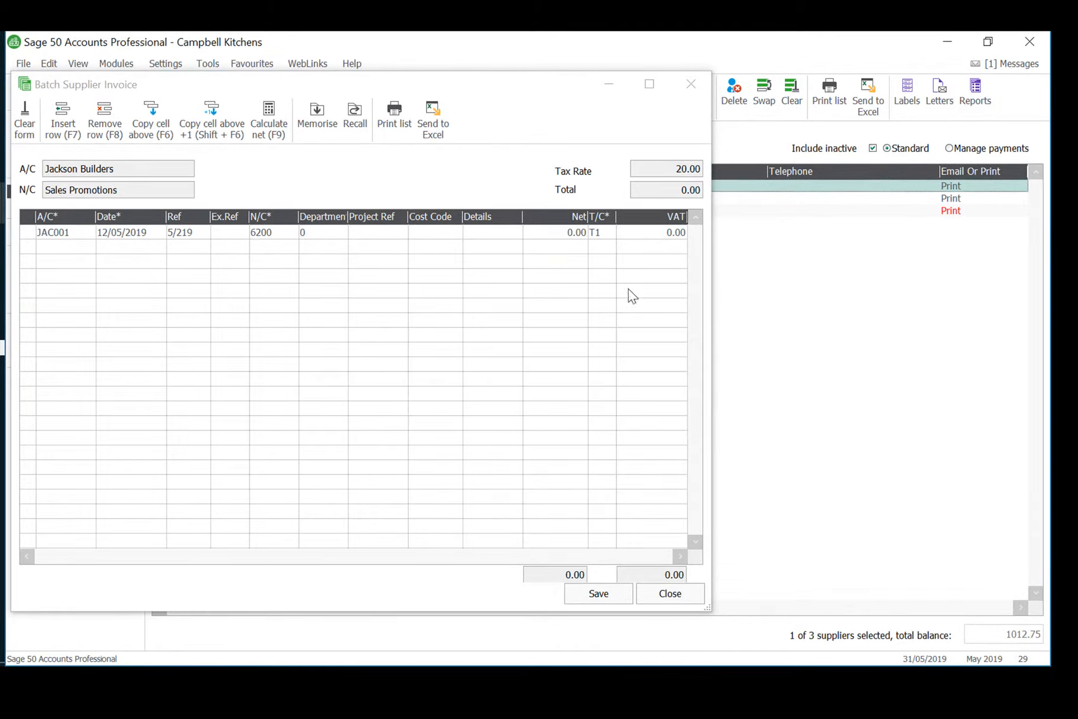
# Assign nominal code 7800, Repairs and Renewals, to the Jackson Builders invoice line.
pyautogui.click(288, 232)
pyautogui.click(292, 232)
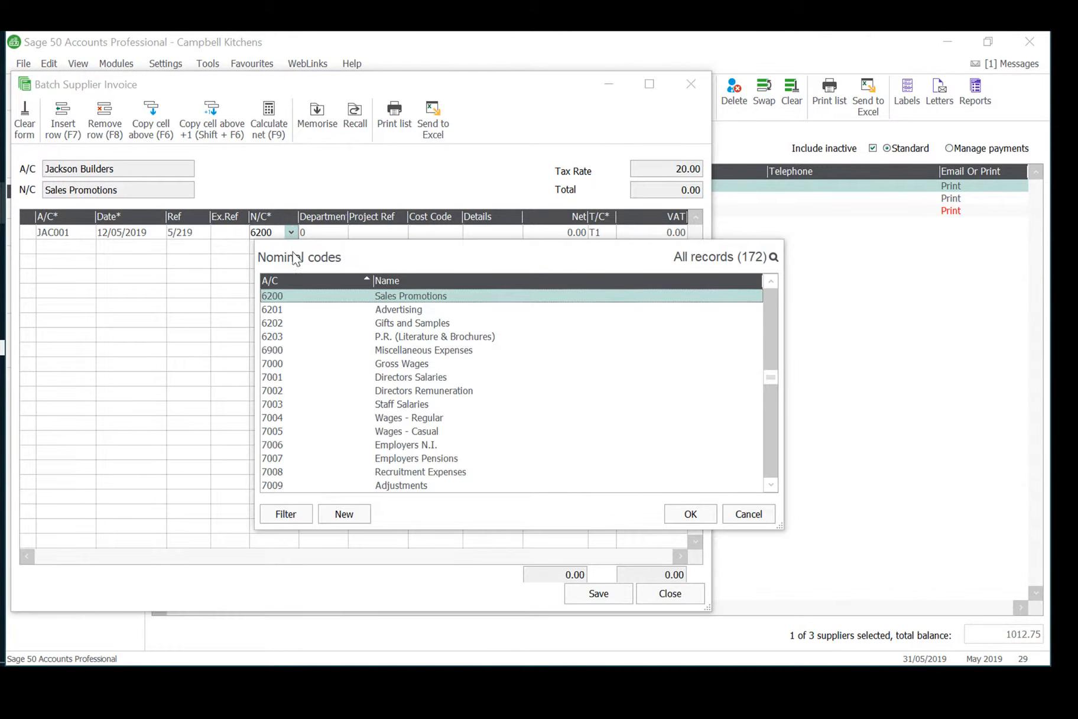
pyautogui.click(771, 485)
pyautogui.click(771, 485)
pyautogui.click(771, 484)
pyautogui.click(771, 485)
pyautogui.click(772, 485)
pyautogui.click(771, 483)
pyautogui.click(771, 483)
pyautogui.click(770, 484)
pyautogui.click(769, 484)
pyautogui.click(769, 483)
pyautogui.click(769, 484)
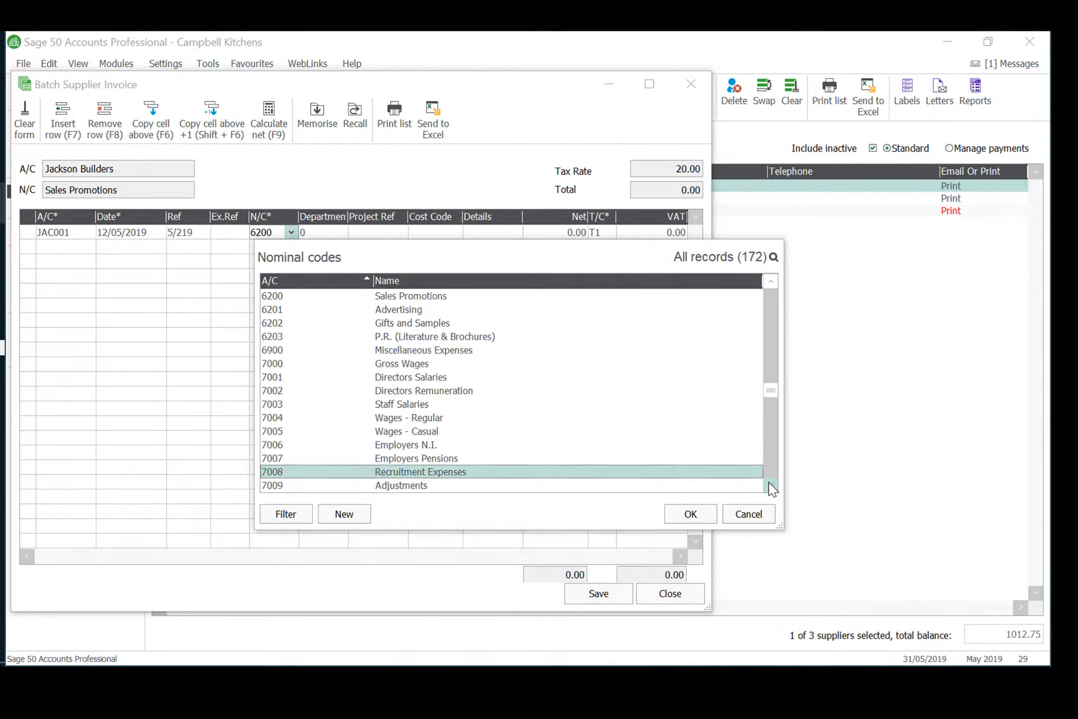
pyautogui.click(769, 484)
pyautogui.click(769, 483)
pyautogui.click(769, 483)
pyautogui.click(769, 483)
pyautogui.click(769, 483)
pyautogui.click(769, 483)
pyautogui.click(769, 483)
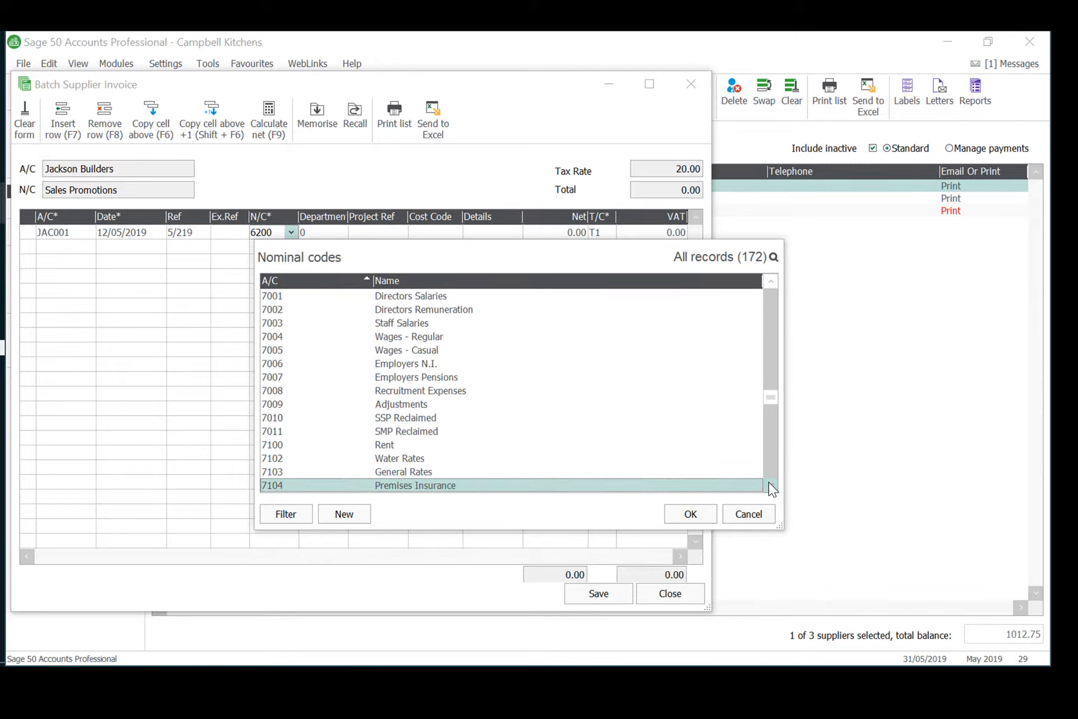
pyautogui.click(769, 483)
pyautogui.click(769, 483)
pyautogui.click(769, 482)
pyautogui.click(769, 483)
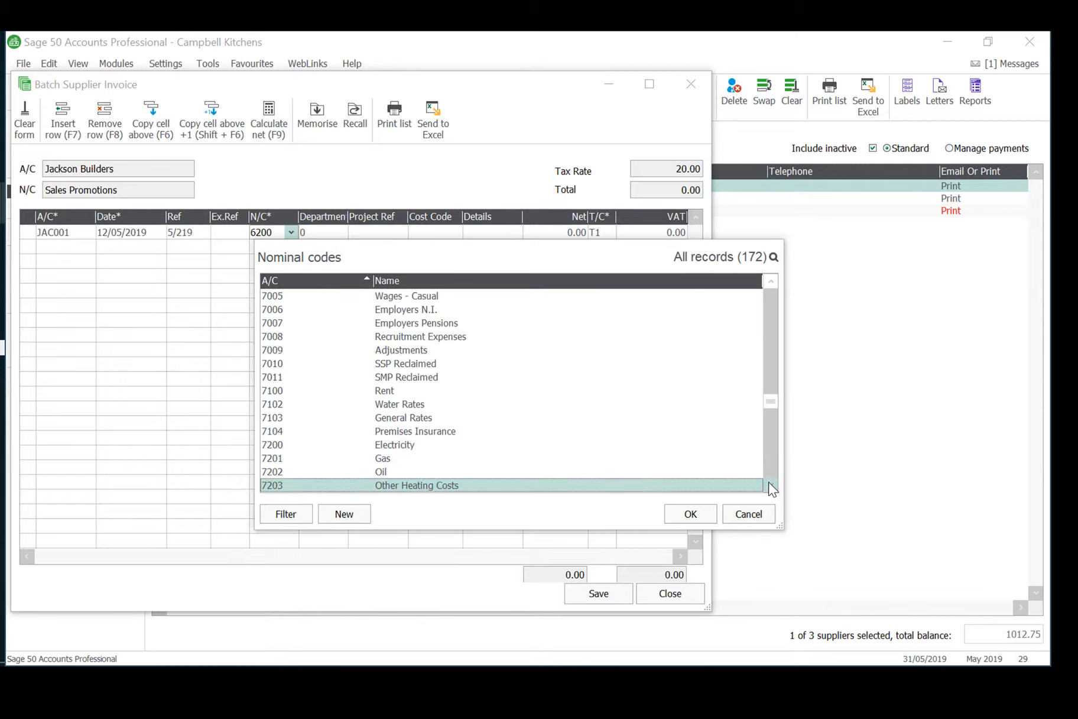
pyautogui.click(769, 483)
pyautogui.click(768, 483)
pyautogui.click(769, 483)
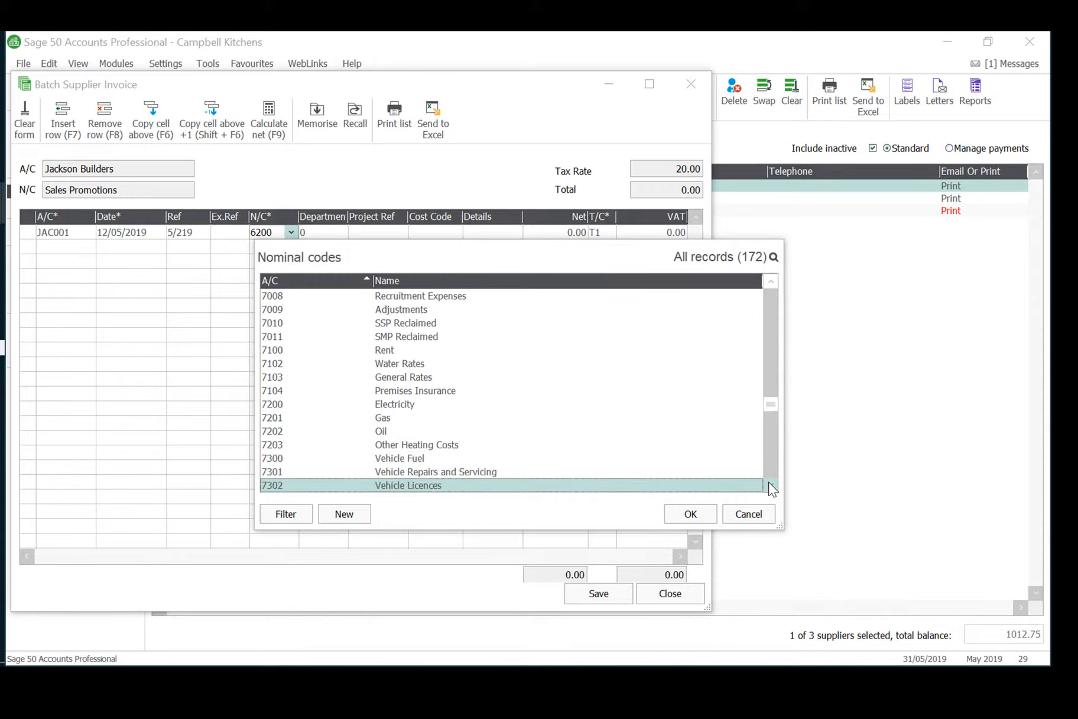
pyautogui.click(769, 483)
pyautogui.click(769, 483)
pyautogui.click(769, 483)
pyautogui.click(769, 483)
pyautogui.click(769, 483)
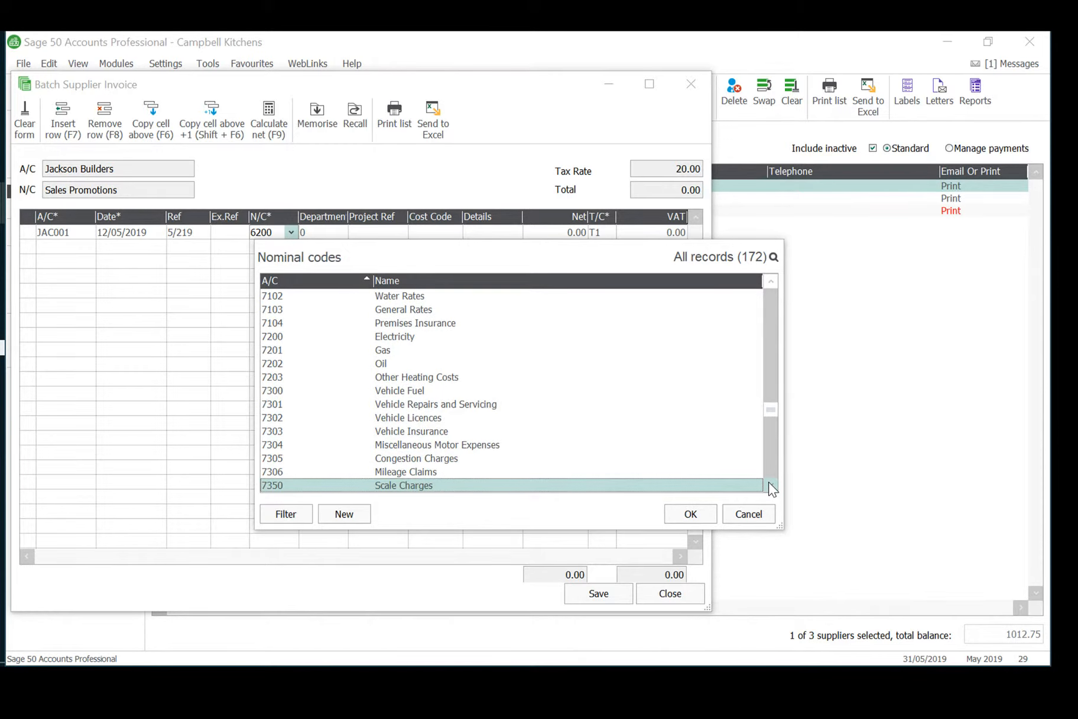
pyautogui.click(769, 281)
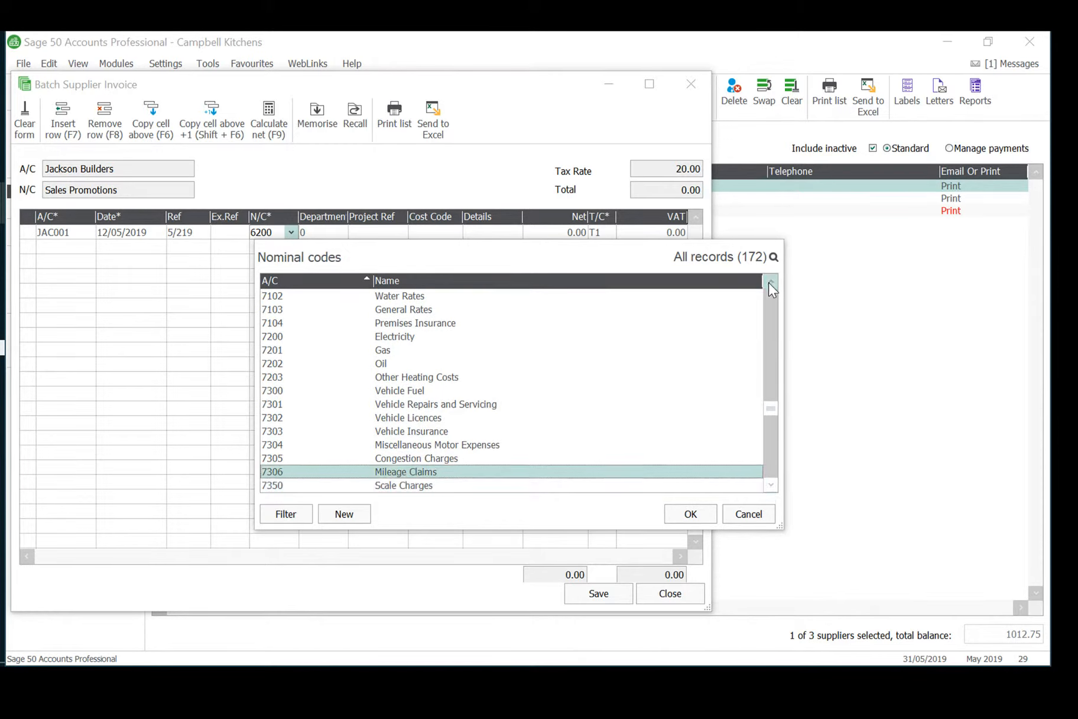
pyautogui.click(768, 283)
pyautogui.click(766, 282)
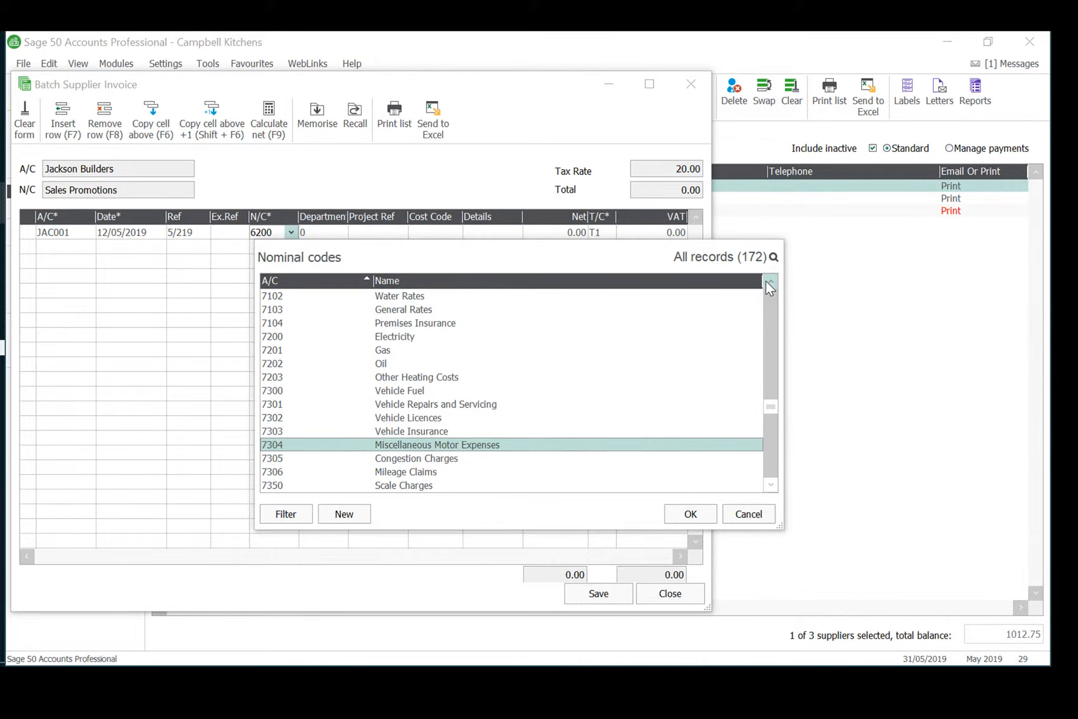
pyautogui.click(767, 281)
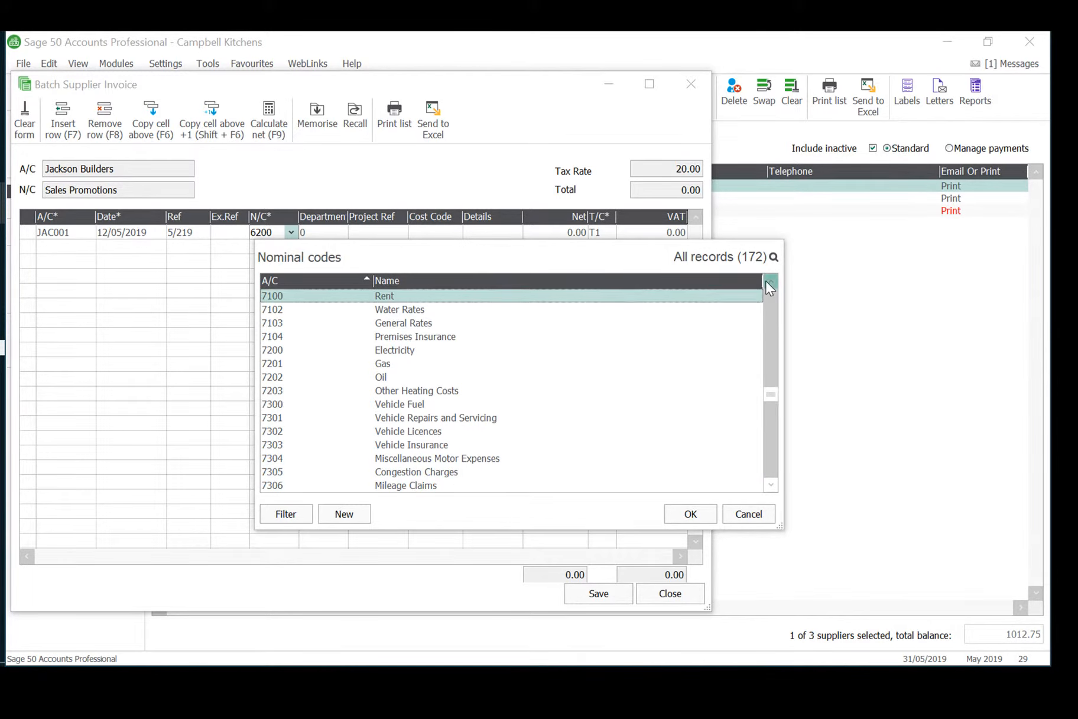
pyautogui.click(766, 280)
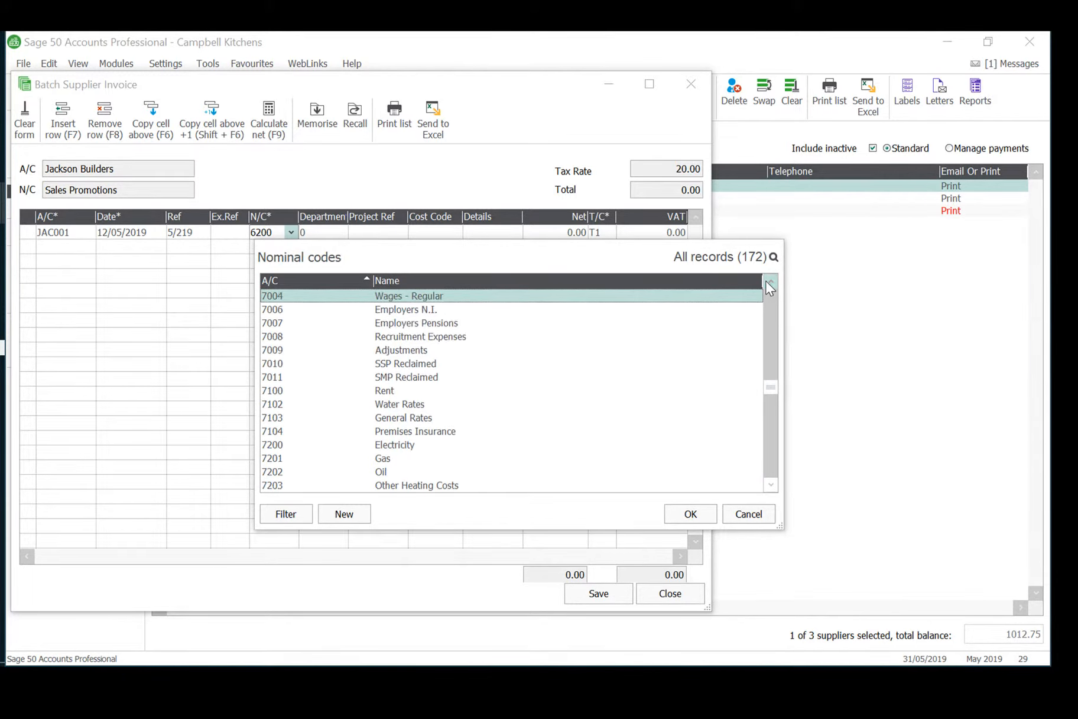
pyautogui.click(775, 483)
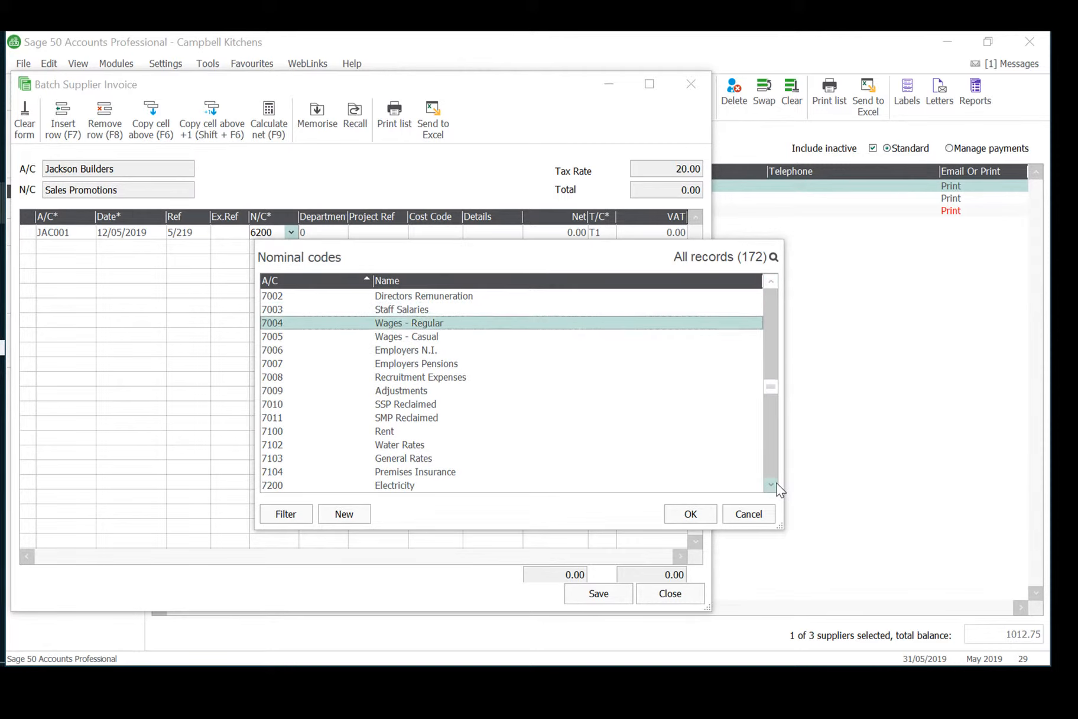
pyautogui.moveTo(774, 481); pyautogui.dragTo(770, 472)
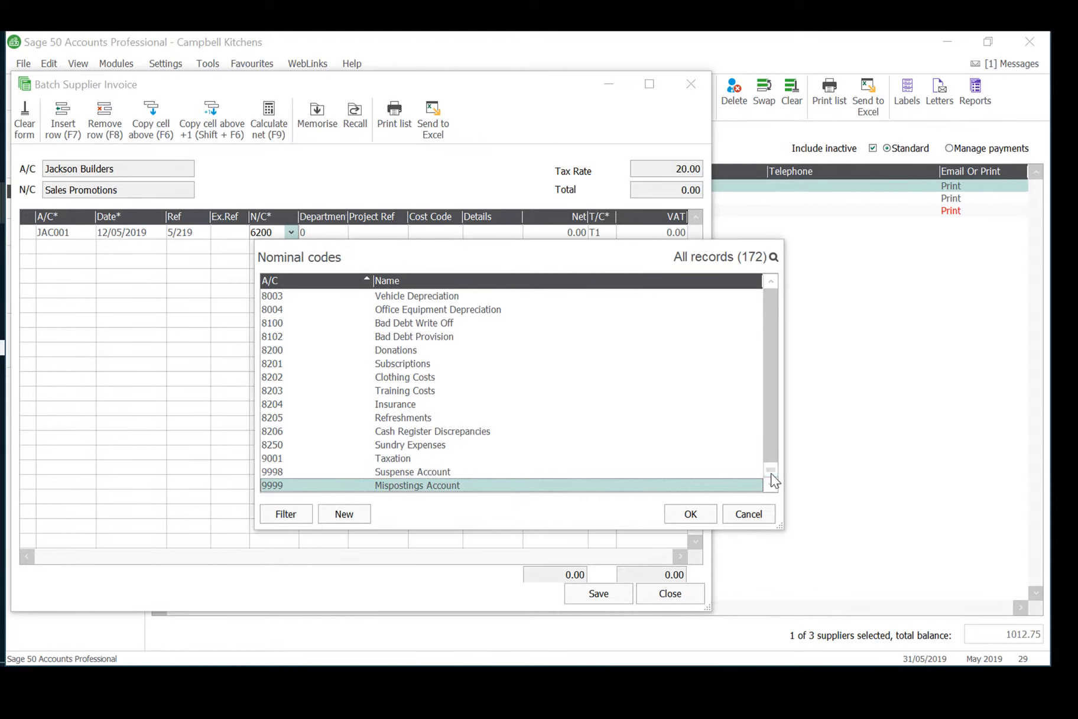
pyautogui.scroll(4, 771, 472)
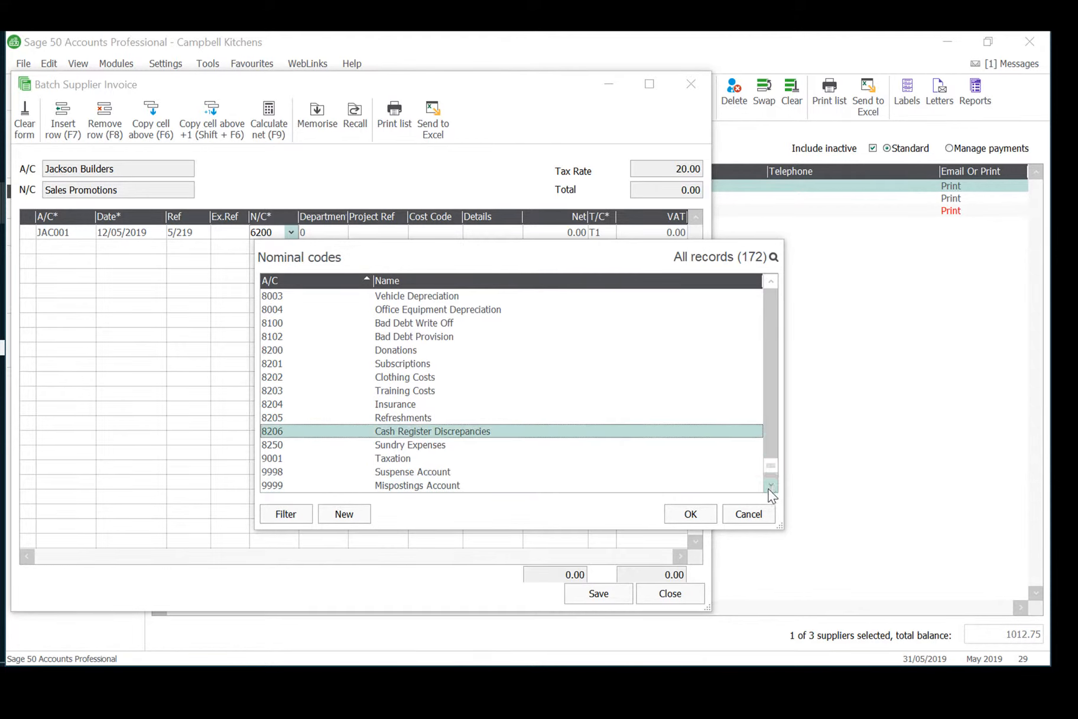
pyautogui.scroll(-3, 771, 487)
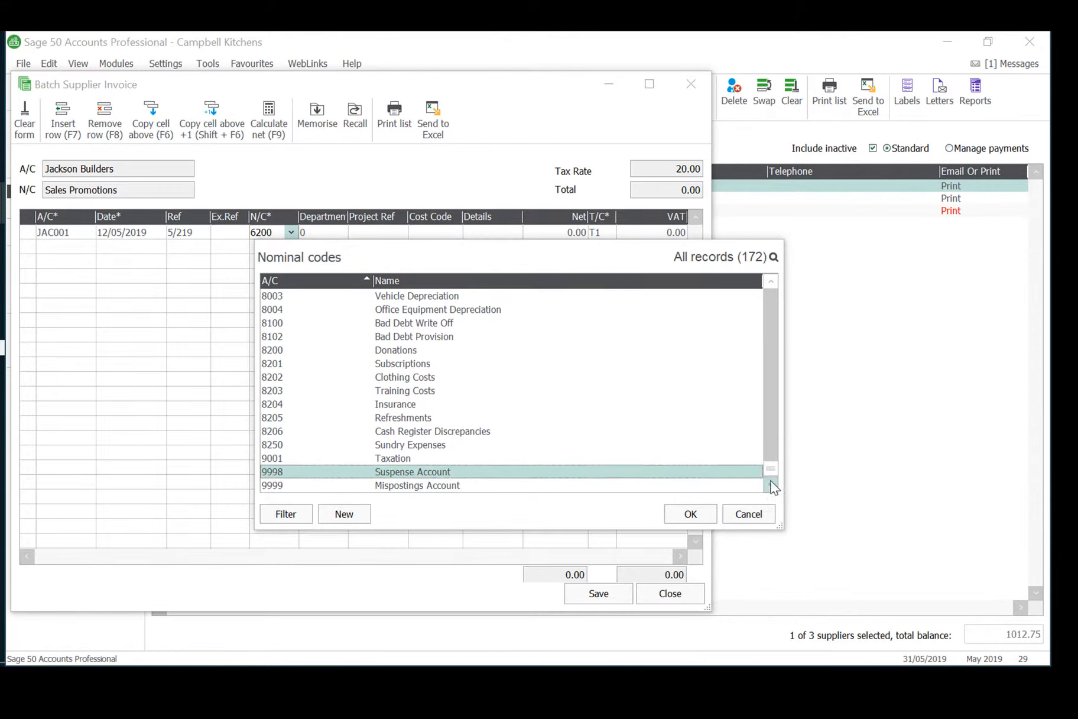
pyautogui.scroll(9, 771, 286)
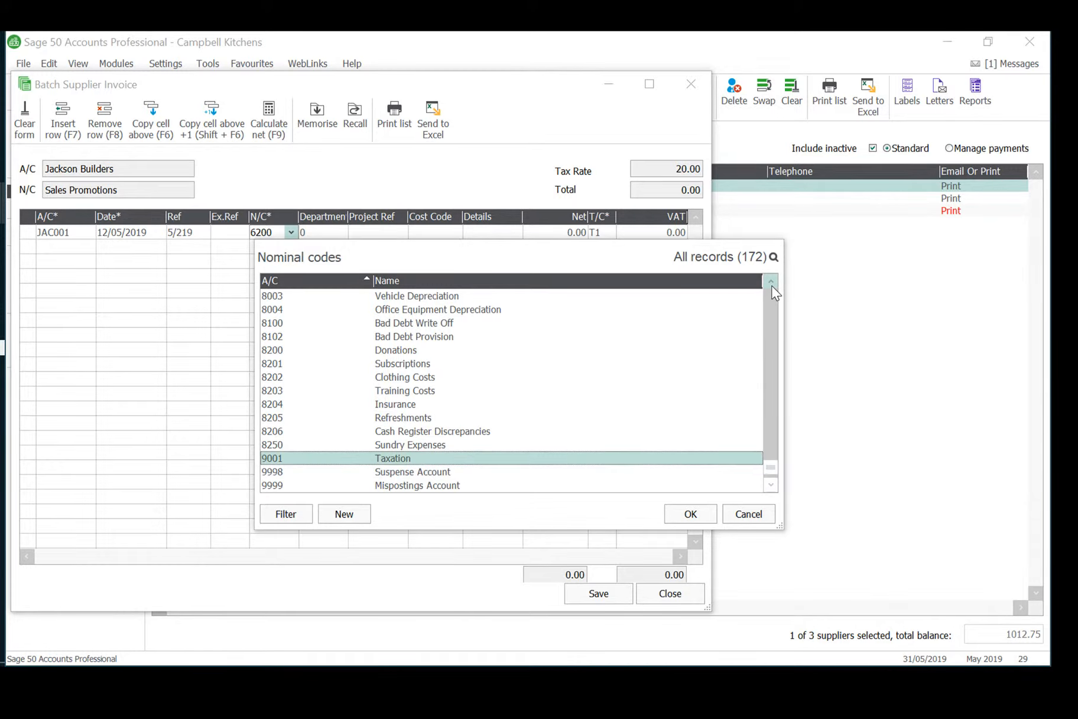
pyautogui.scroll(8, 772, 285)
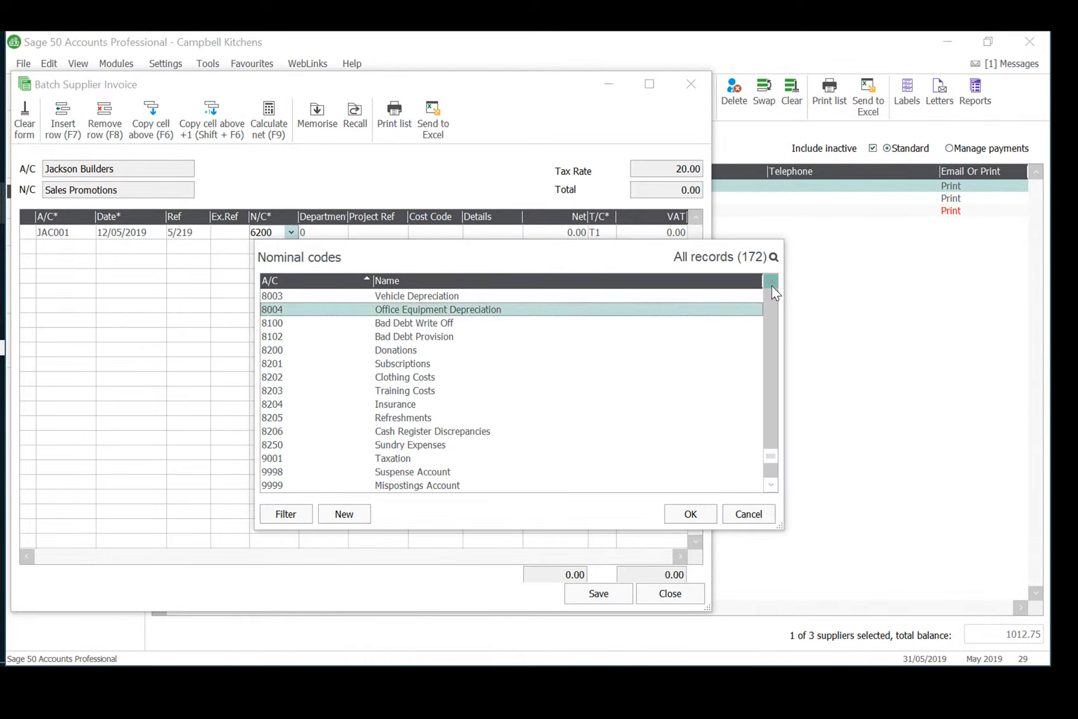
pyautogui.scroll(4, 771, 285)
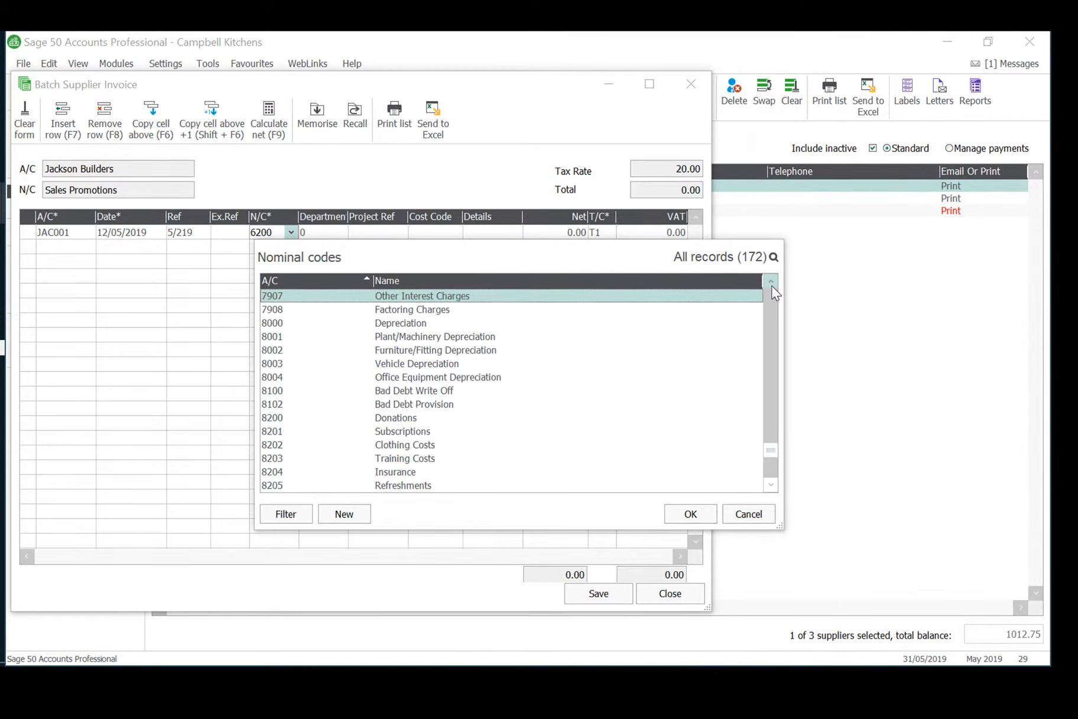
pyautogui.scroll(6, 771, 285)
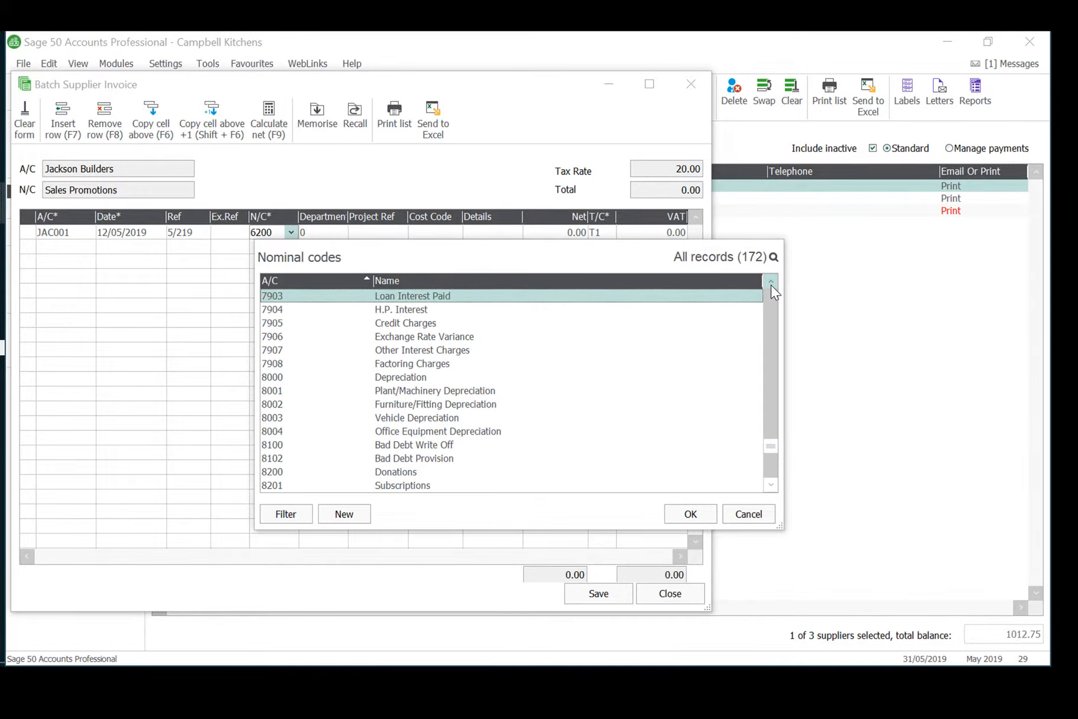
pyautogui.scroll(4, 771, 284)
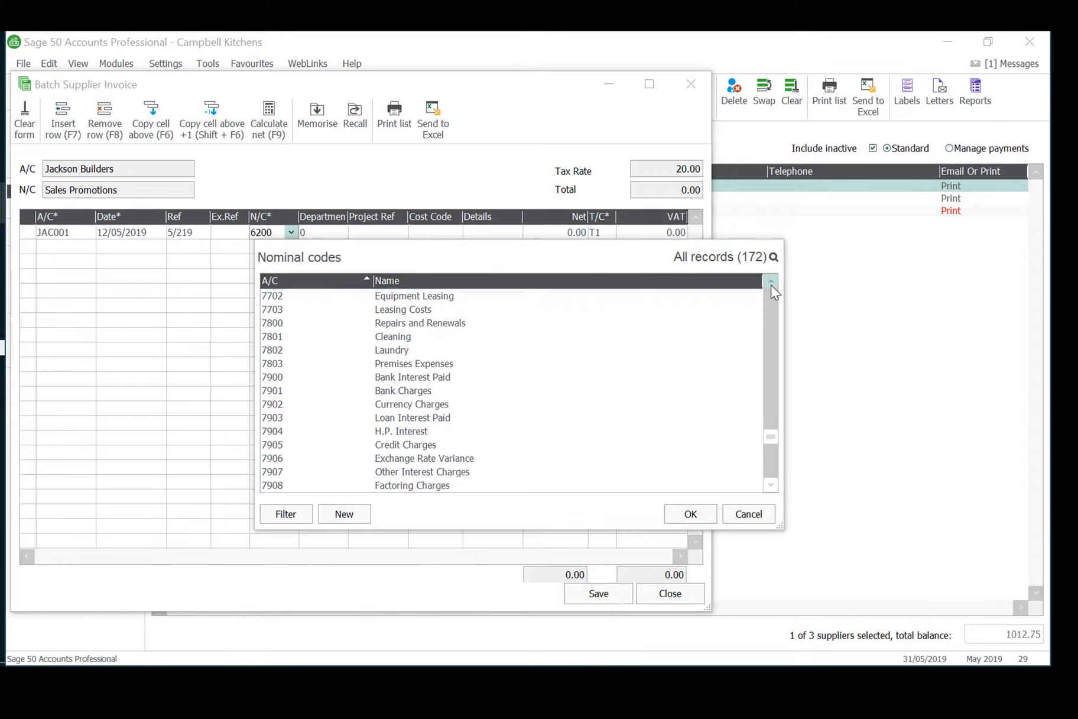
pyautogui.scroll(1, 771, 285)
pyautogui.click(471, 336)
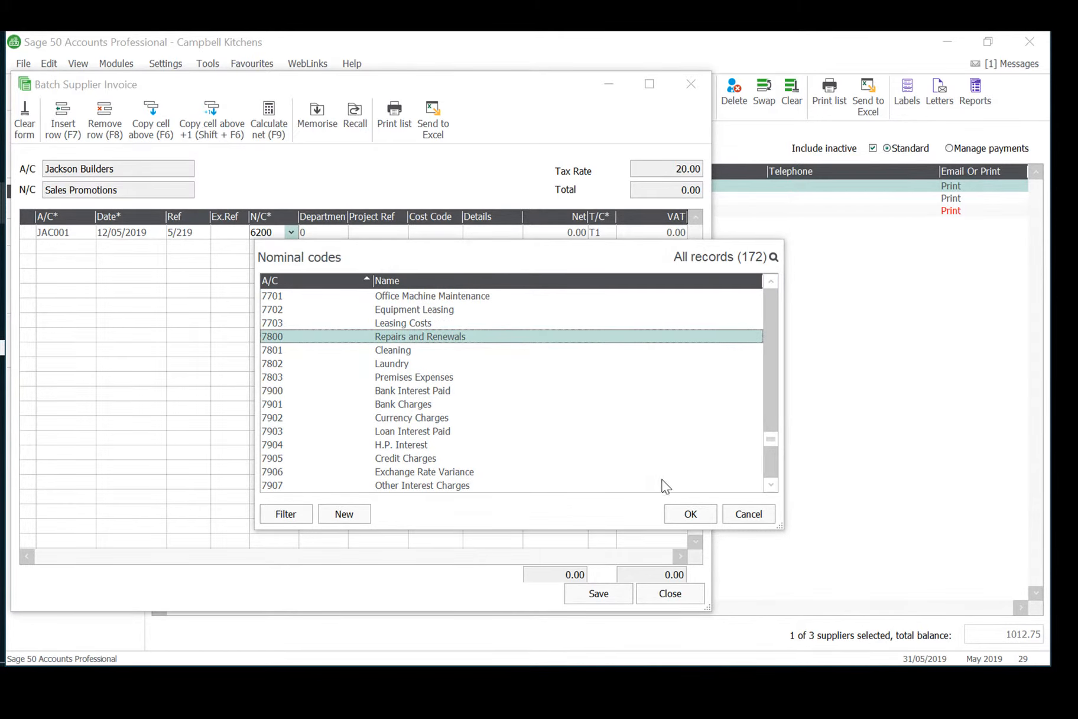
pyautogui.click(689, 510)
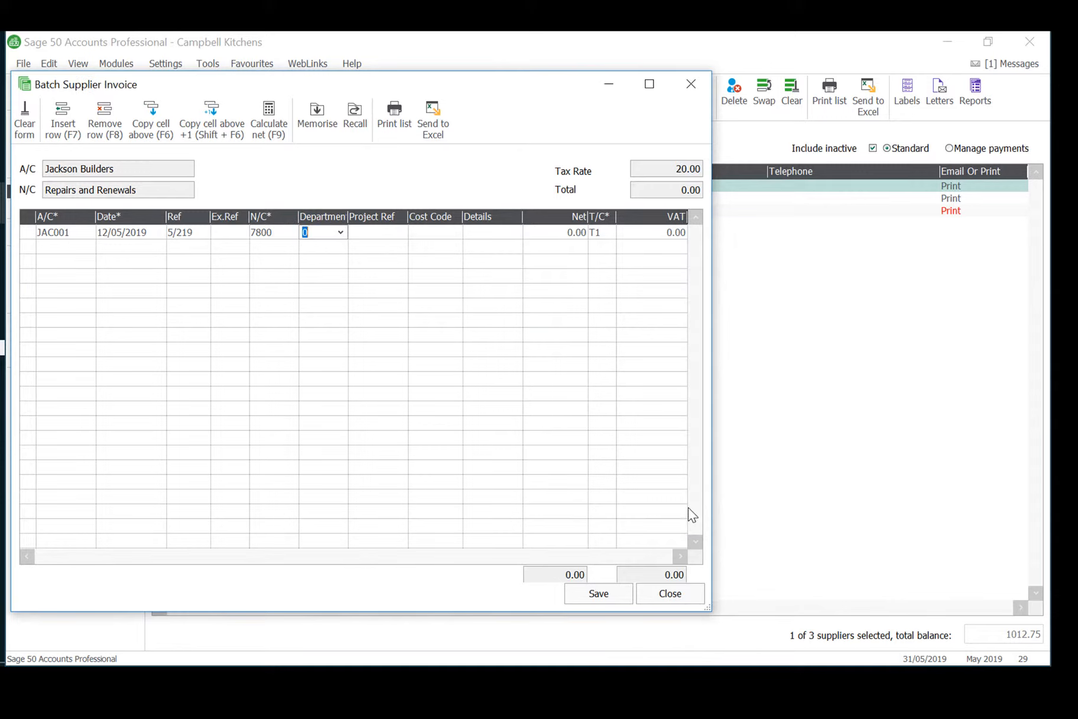
# Set the Jackson Builders invoice line's net amount to 909.25 with tax code T1, and save the batch entry.
pyautogui.press('Tab')
pyautogui.press('Tab')
pyautogui.press('Tab')
pyautogui.press('Tab')
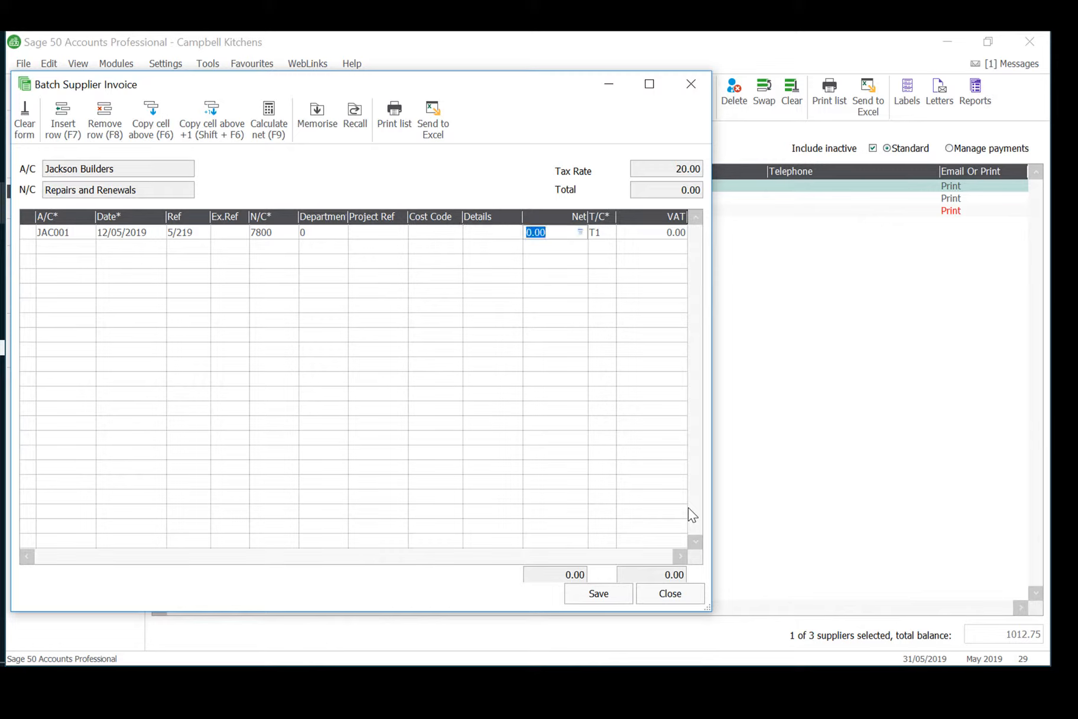
pyautogui.write('909.25')
pyautogui.press('Tab')
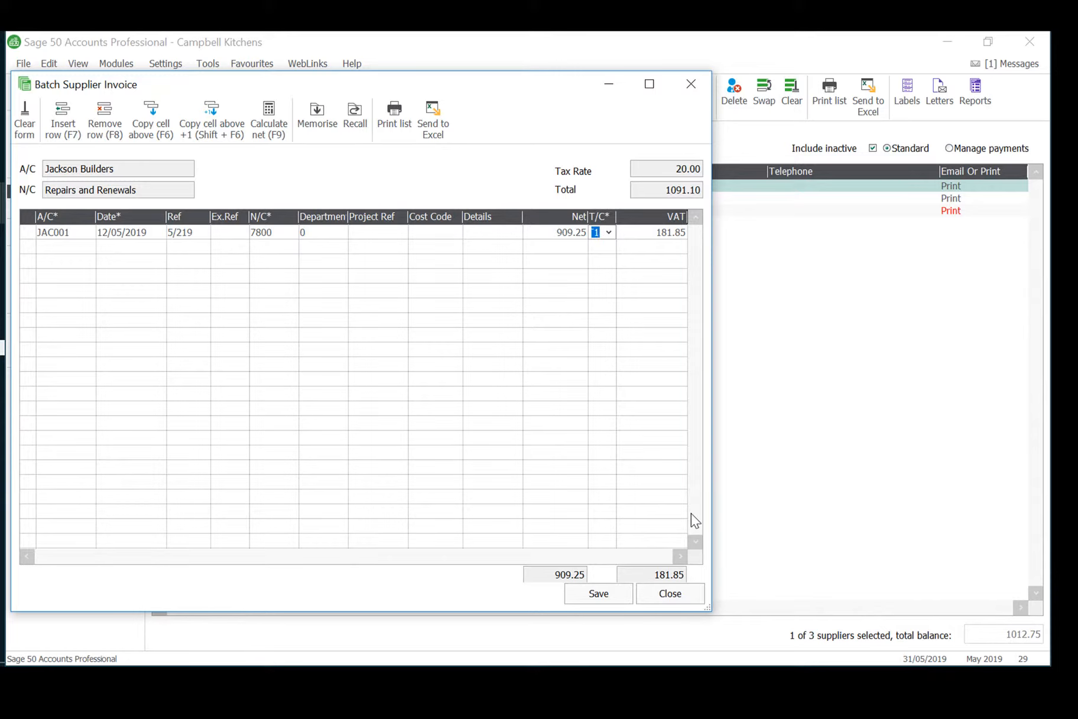
pyautogui.click(604, 590)
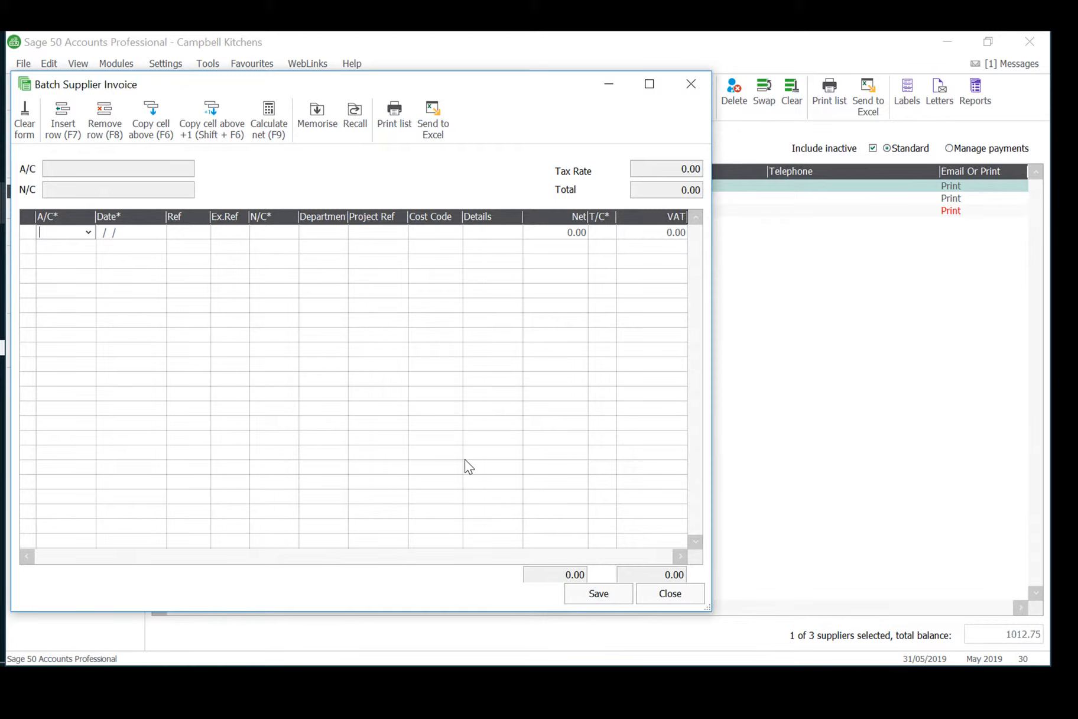
# Add a batch supplier invoice line for Vanstone plc, account VAN001, dated 18/05/2019.
pyautogui.click(88, 232)
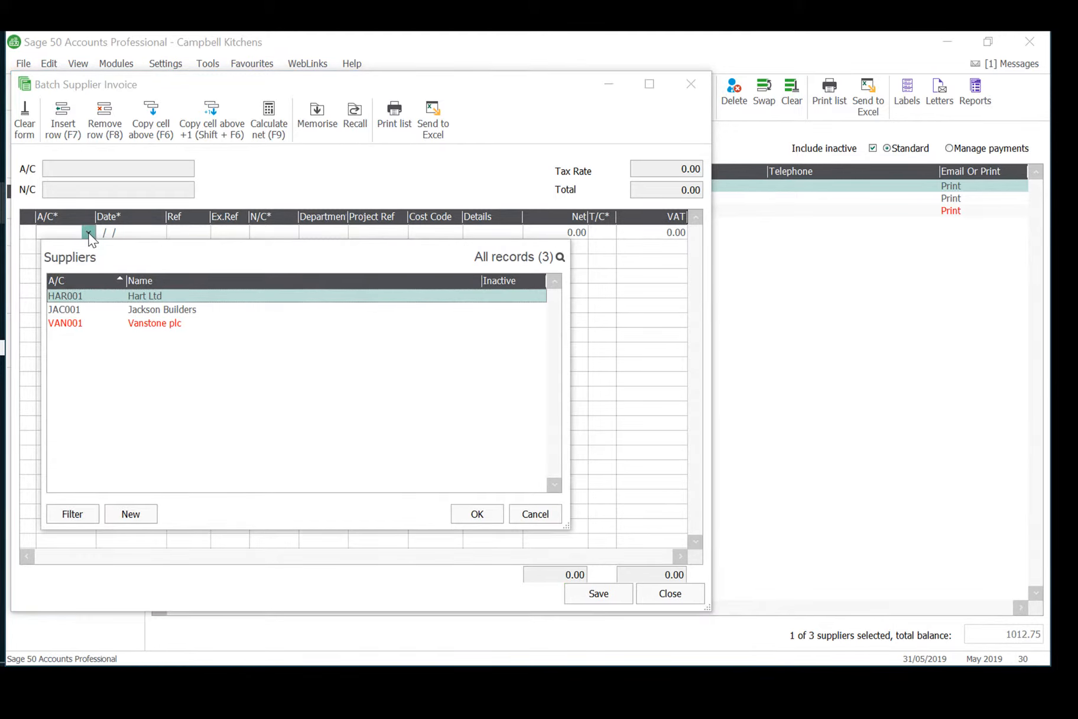
pyautogui.click(134, 322)
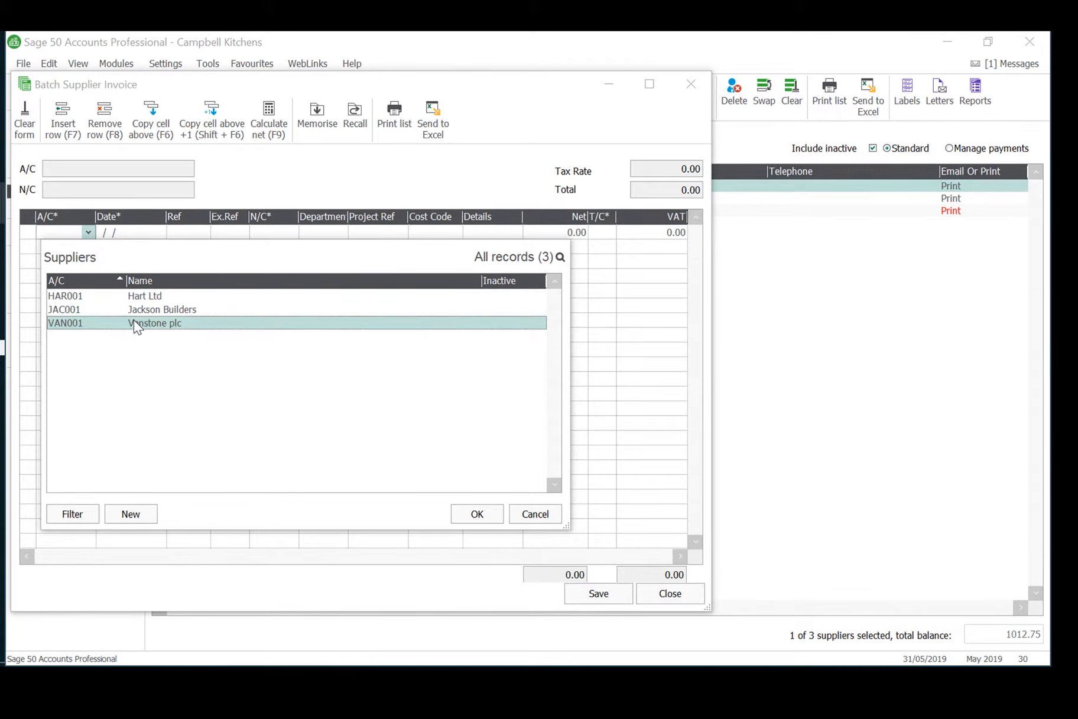
pyautogui.click(486, 518)
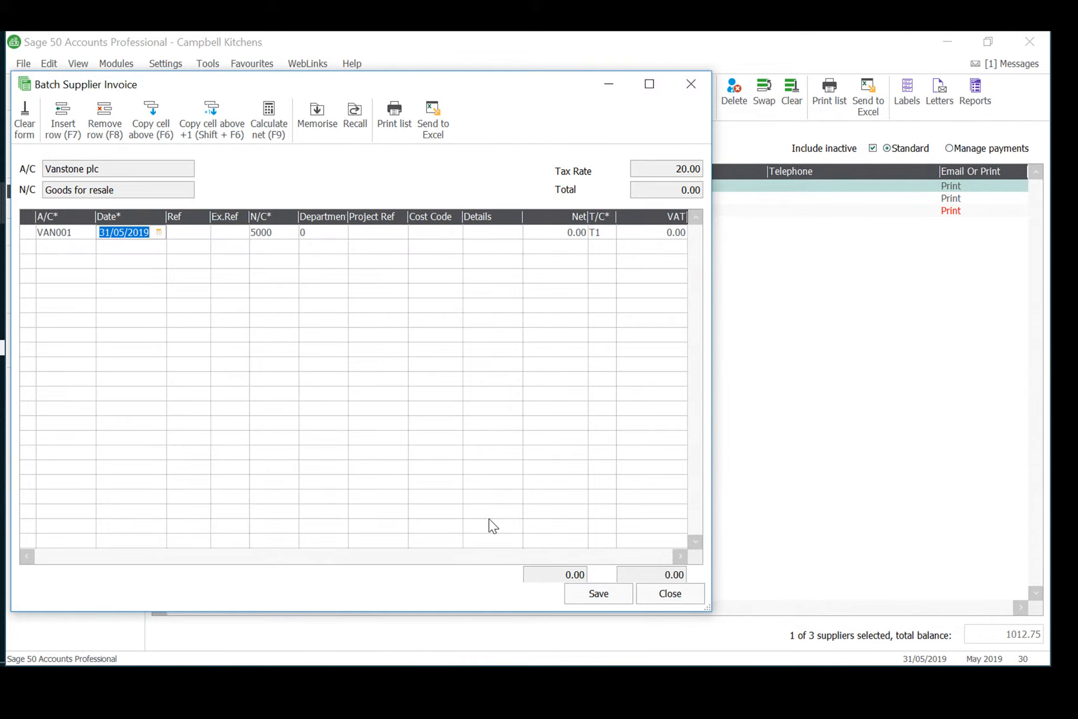
pyautogui.write('18/05/2019')
pyautogui.press('Tab')
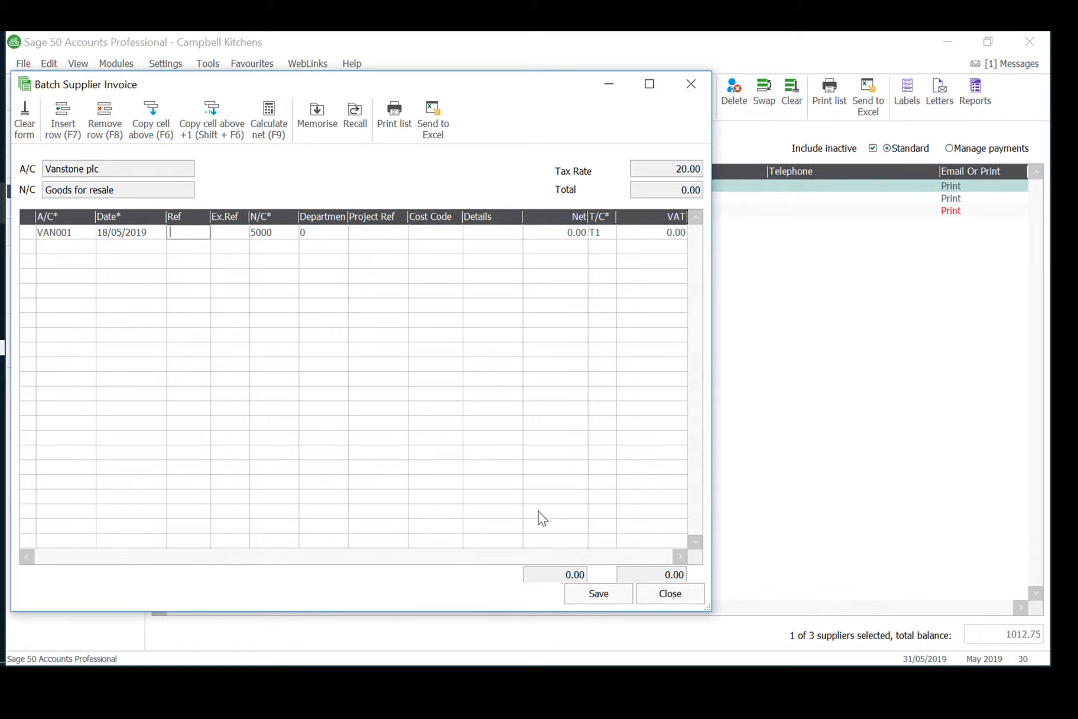
# Leave the Vanstone plc line's reference blank and enter 2017 as its extra reference, keeping nominal code 5000 and department 0.
pyautogui.press('Tab')
pyautogui.write('2017')
pyautogui.press('Tab')
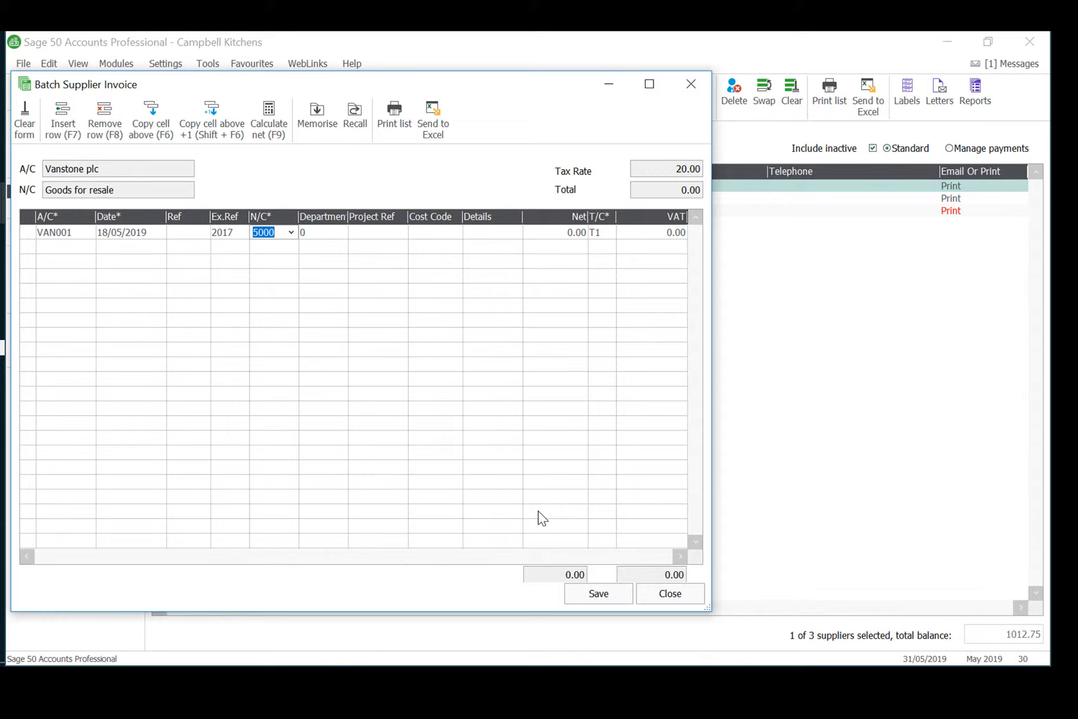
pyautogui.press('Tab')
pyautogui.press('Tab')
pyautogui.press('Tab')
pyautogui.press('Tab')
pyautogui.press('Tab')
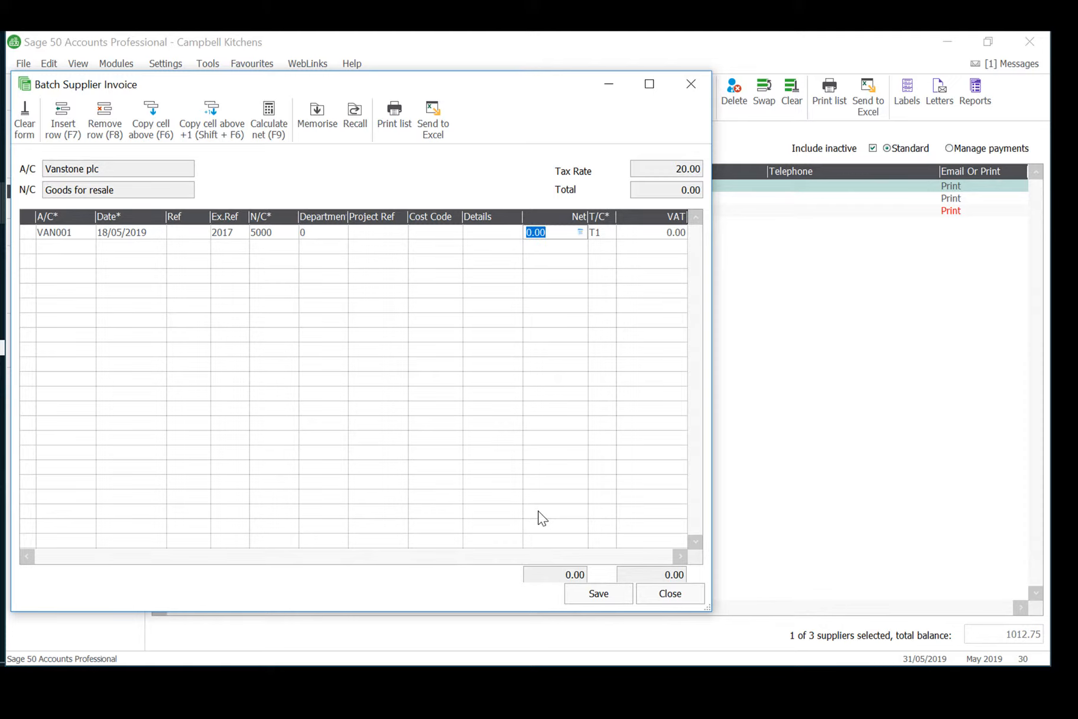
pyautogui.write('2149.80')
pyautogui.press('BackSpace')
pyautogui.press('BackSpace')
pyautogui.press('BackSpace')
pyautogui.press('BackSpace')
pyautogui.press('BackSpace')
pyautogui.press('BackSpace')
pyautogui.press('BackSpace')
# Calculate the Vanstone plc line's net amount from the gross figure 2576.16, and save and close the supplier invoice batch.
pyautogui.write('2576.16')
pyautogui.press('Tab')
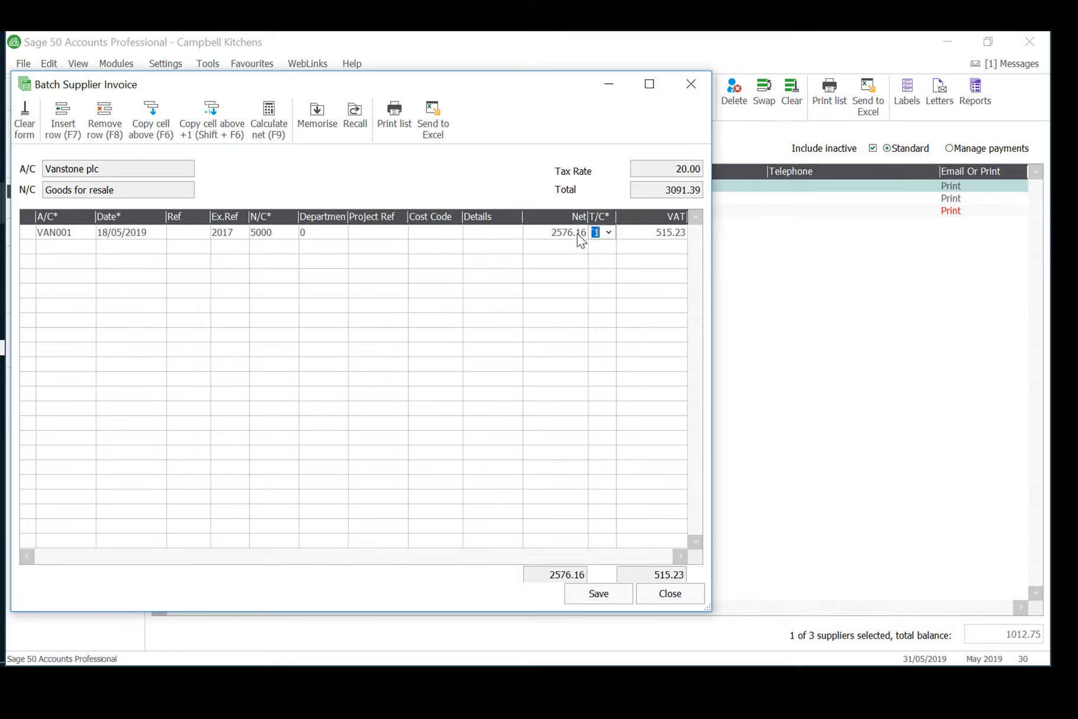
pyautogui.click(577, 233)
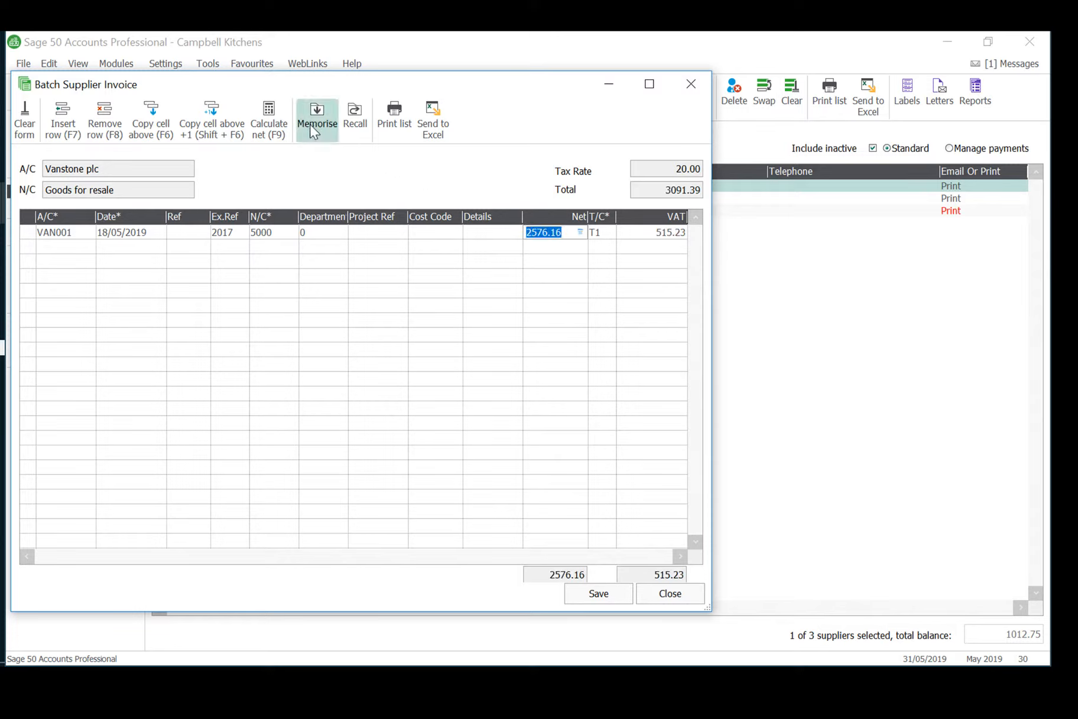
pyautogui.click(278, 124)
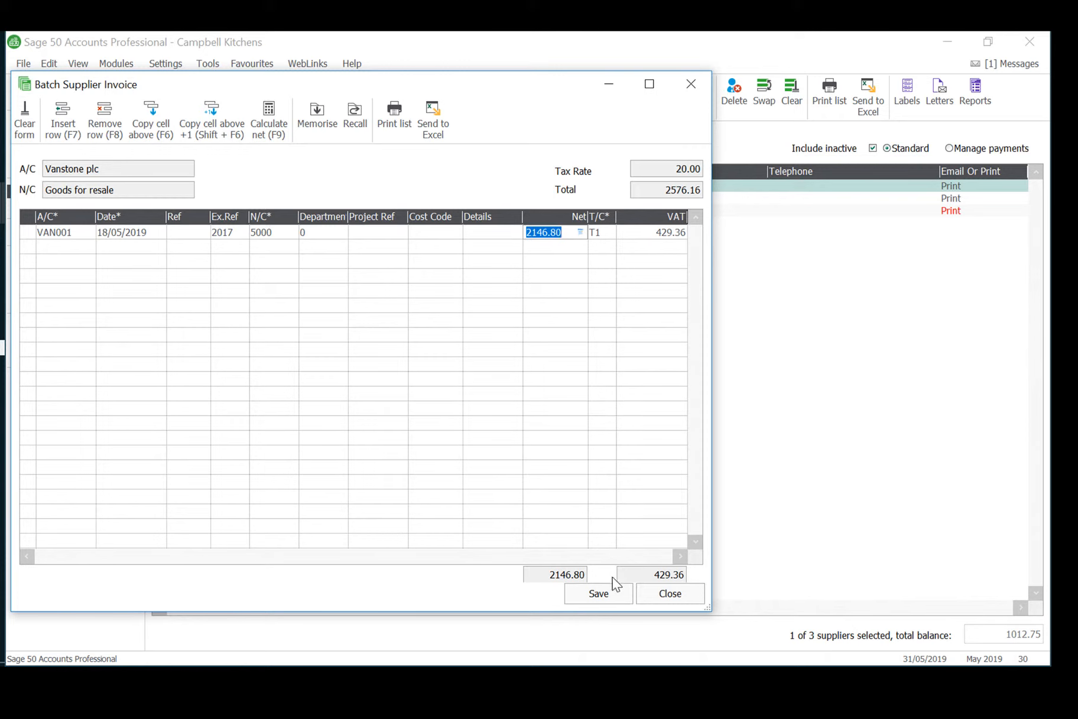
pyautogui.click(606, 590)
pyautogui.click(661, 592)
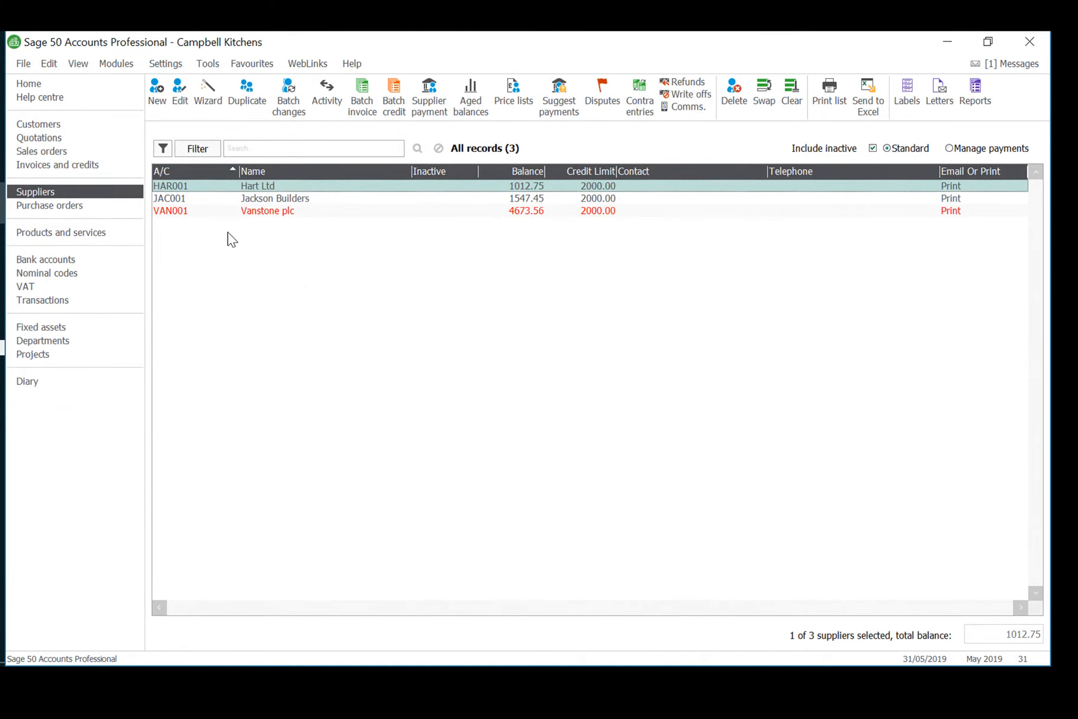
# Start a batch supplier credit line for Vanstone plc, account VAN001, dated 20/05/2019 with credit number 426.
pyautogui.click(394, 100)
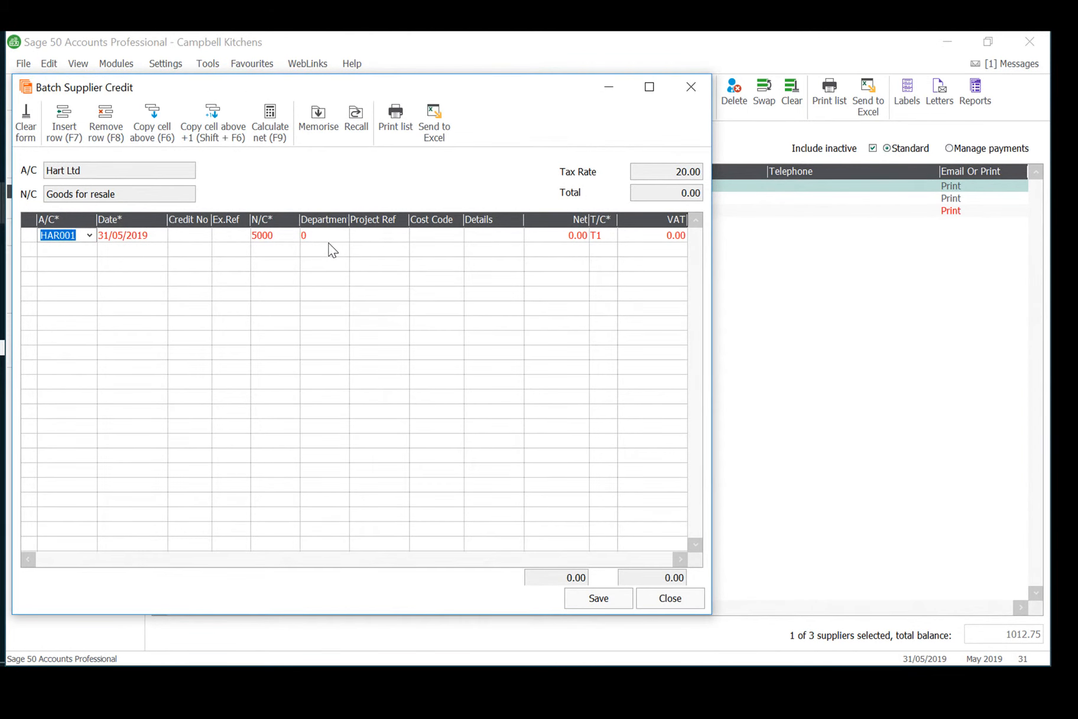
pyautogui.write('VAN')
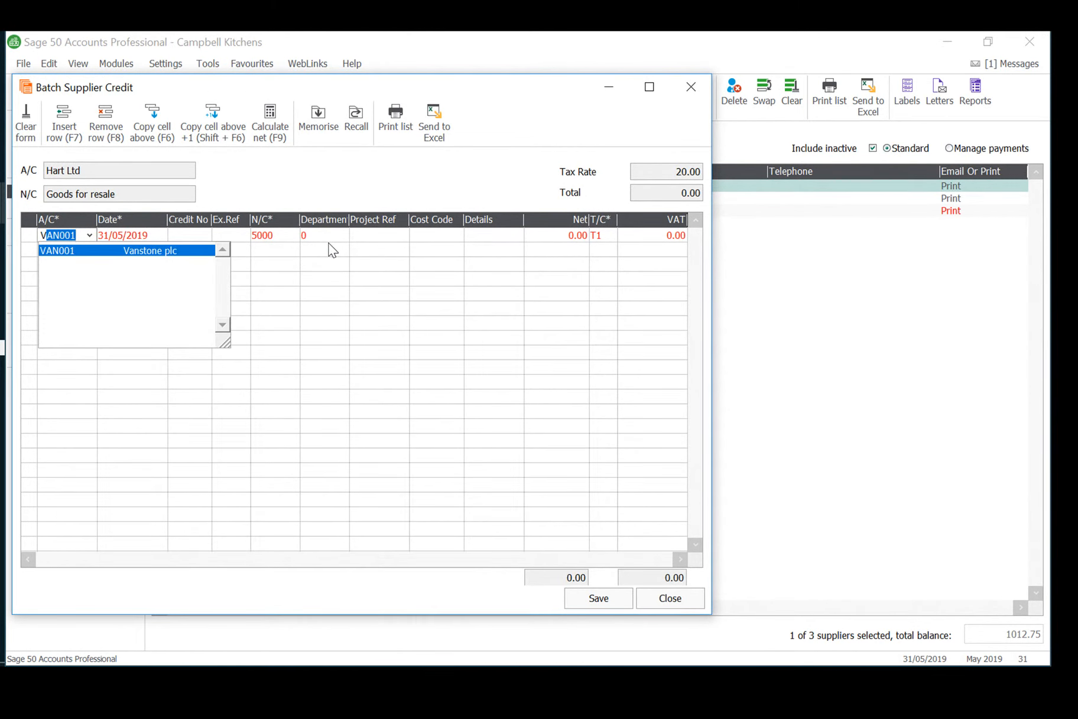
pyautogui.press('Tab')
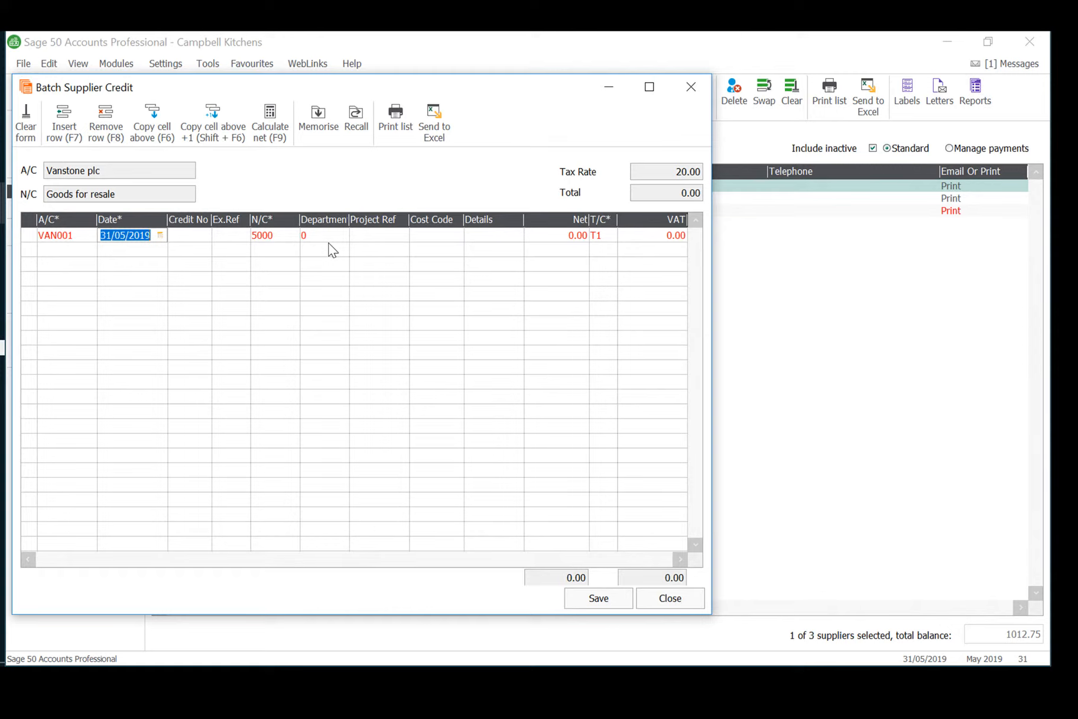
pyautogui.write('20/05/2019')
pyautogui.press('Tab')
pyautogui.write('426')
pyautogui.press('Tab')
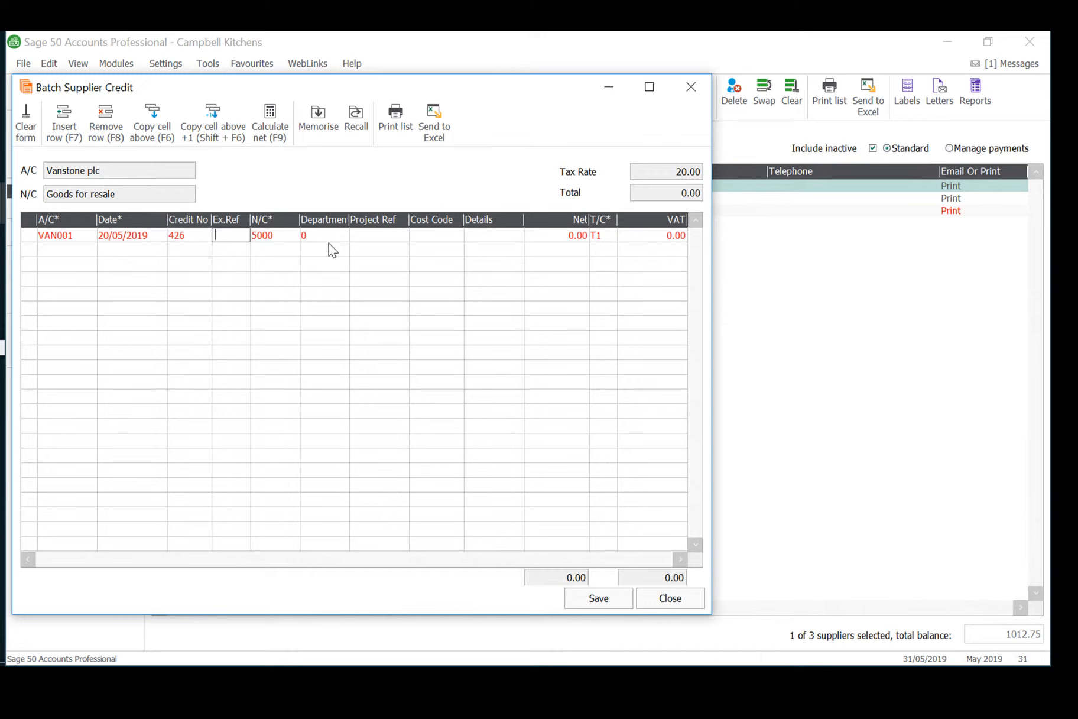
# Set the Vanstone plc credit line's net amount to 612.75 under nominal code 5000 and tax code T1, and save and close the batch.
pyautogui.press('Tab')
pyautogui.press('Tab')
pyautogui.press('Tab')
pyautogui.press('Tab')
pyautogui.press('Tab')
pyautogui.press('Tab')
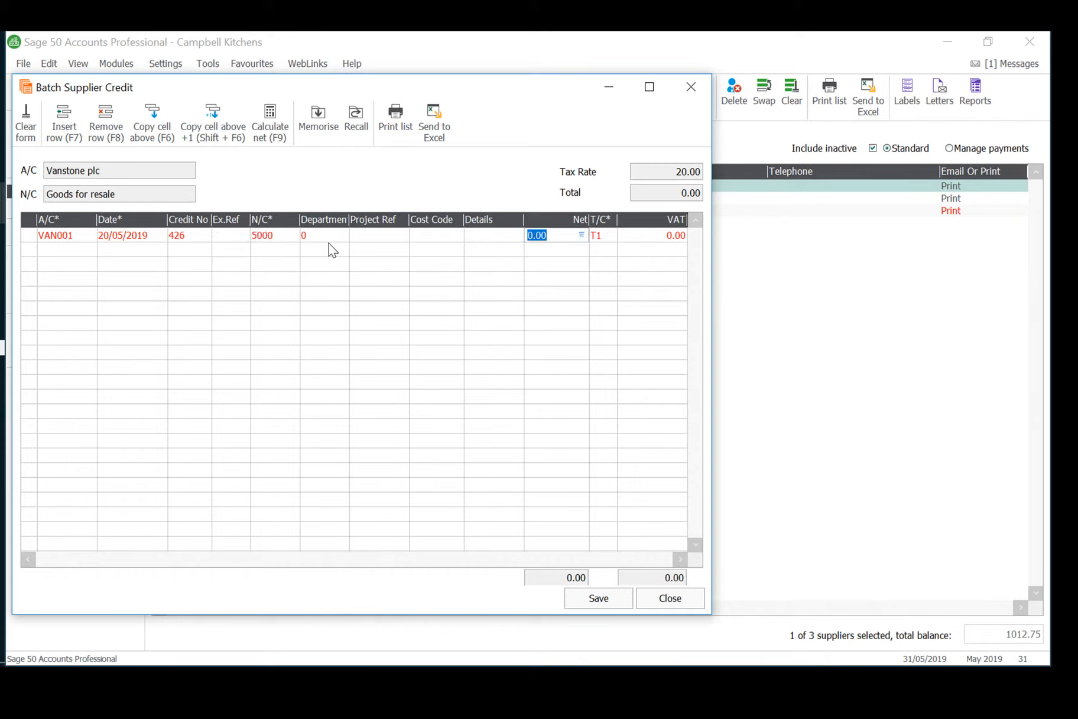
pyautogui.write('612.75')
pyautogui.press('Tab')
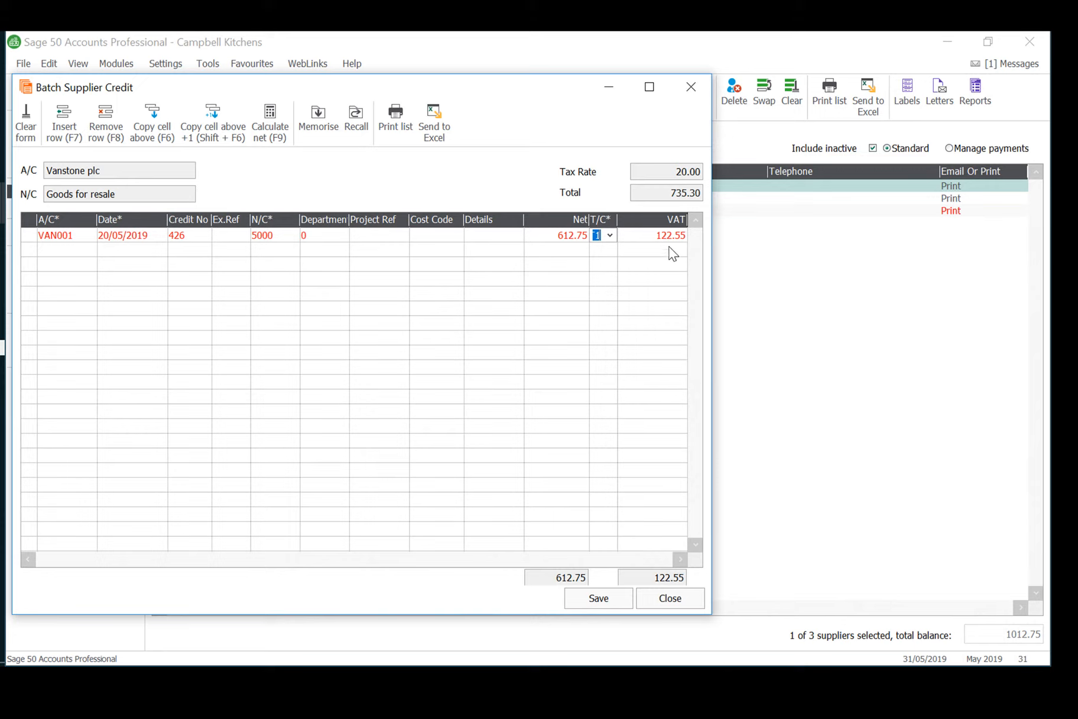
pyautogui.click(603, 600)
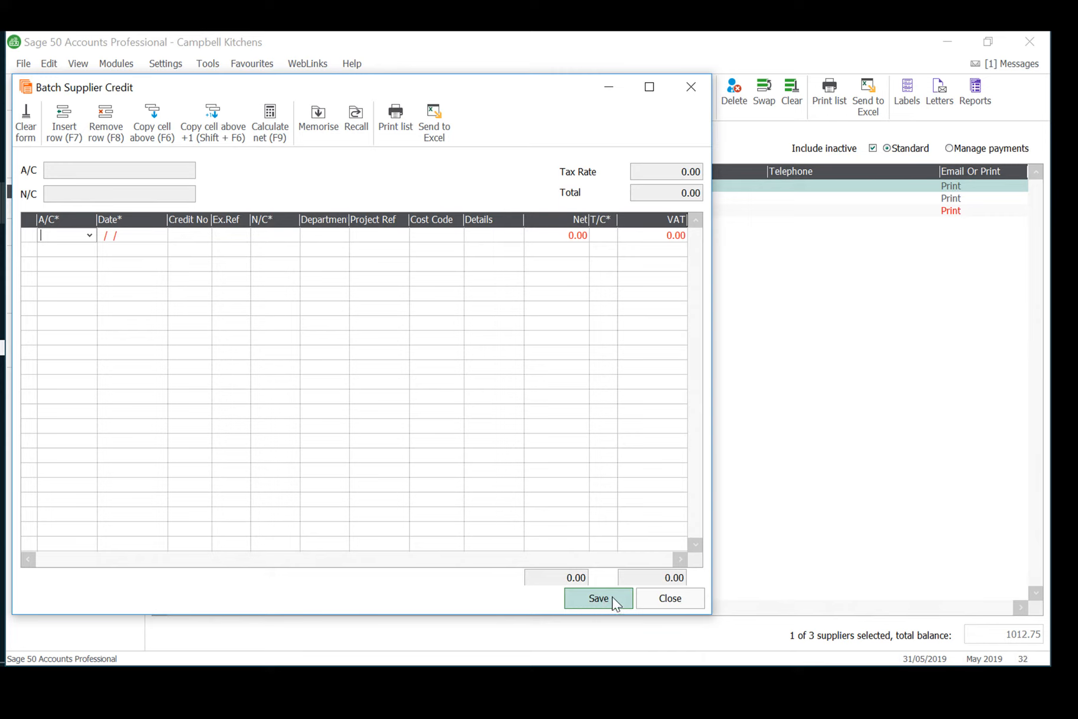
pyautogui.click(672, 600)
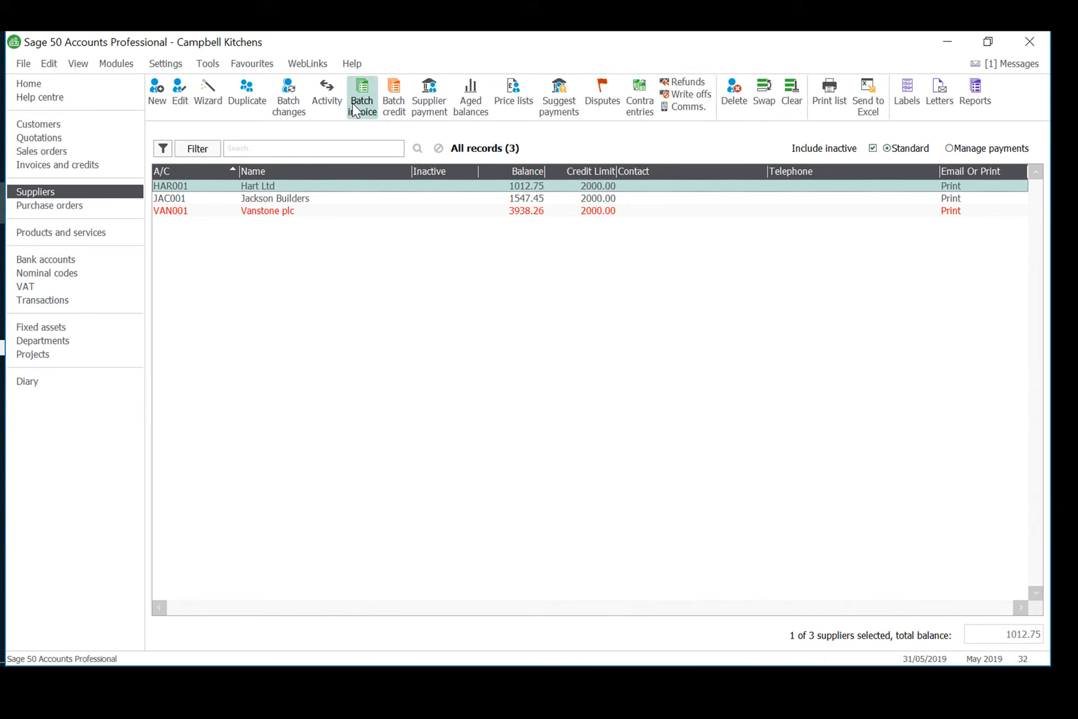
# Review the customer account balances and the list of posted transactions.
pyautogui.click(39, 124)
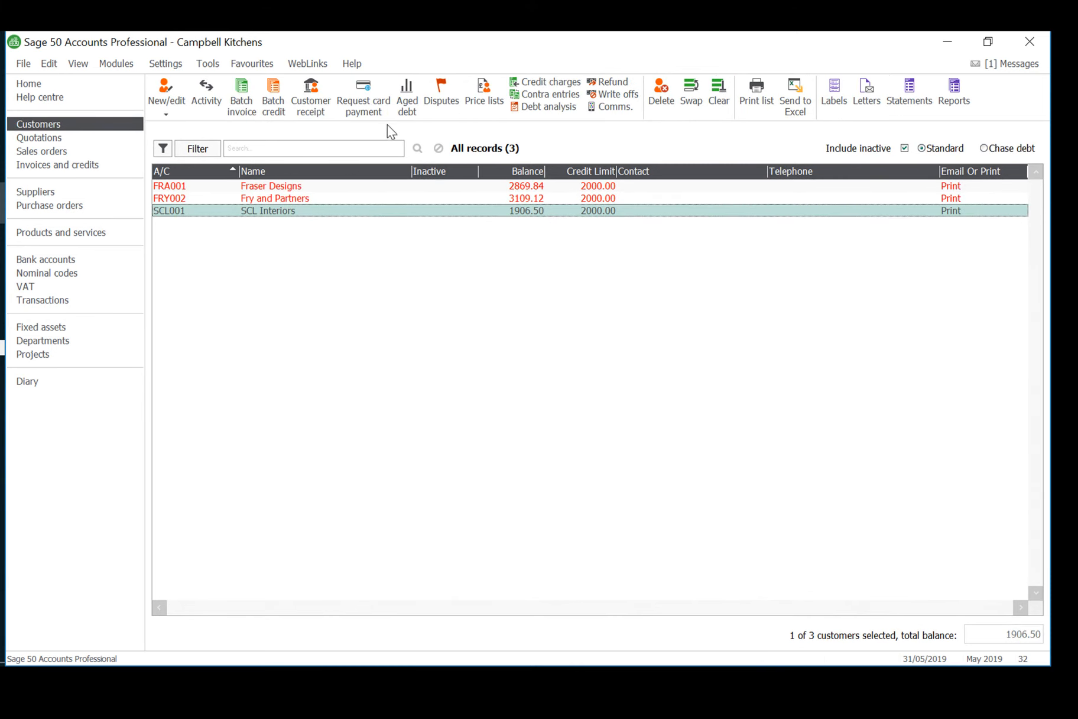
pyautogui.click(53, 300)
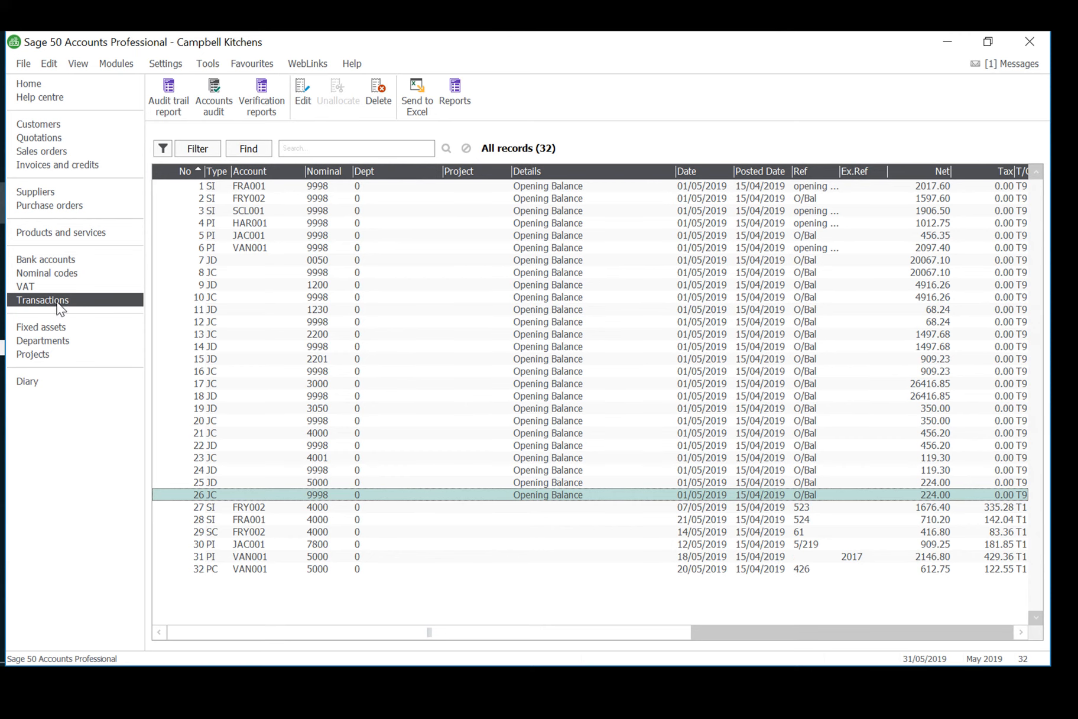
# Preview the period trial balance from the nominal codes, check its debit and credit totals, and close the report.
pyautogui.click(46, 276)
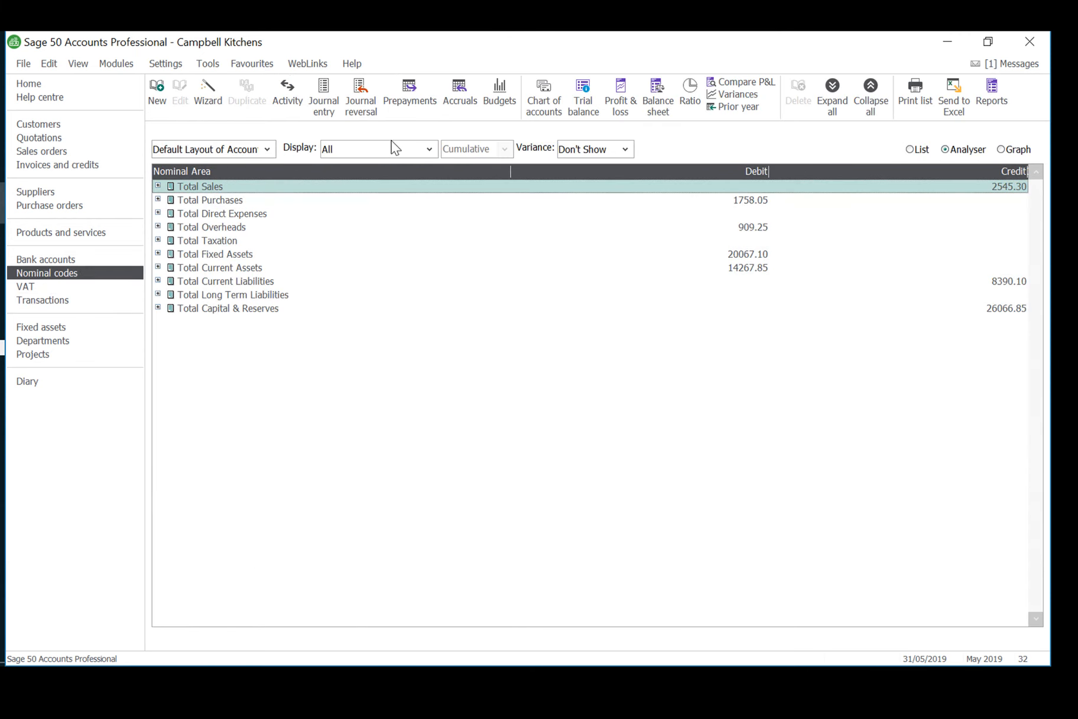
pyautogui.click(583, 105)
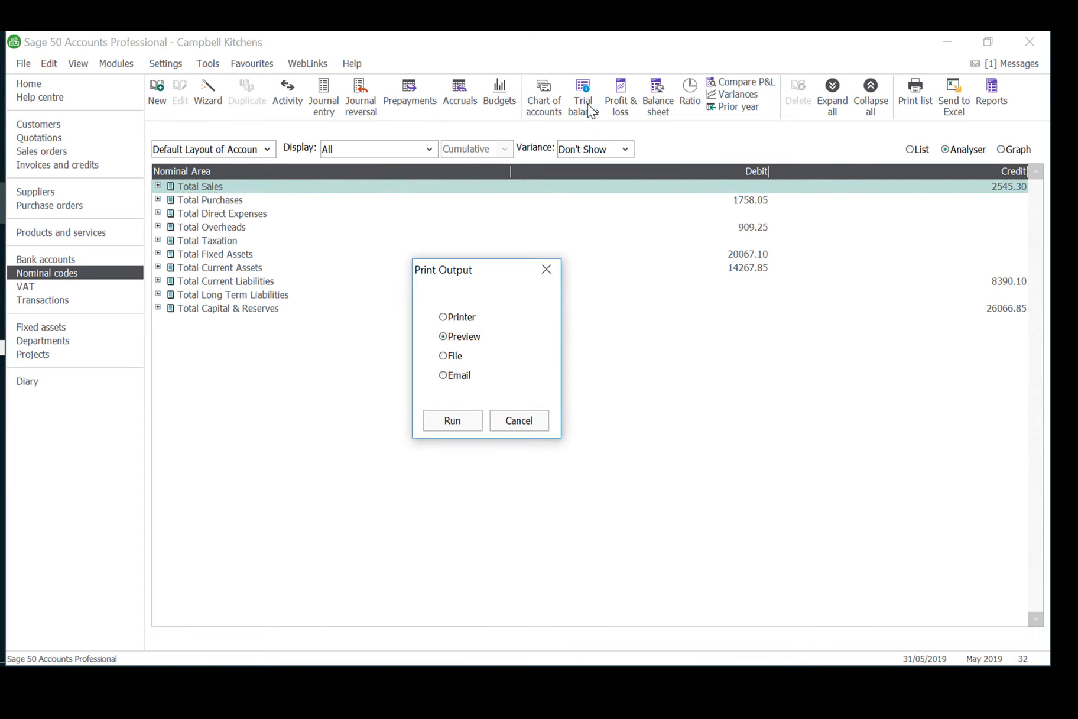
pyautogui.click(467, 423)
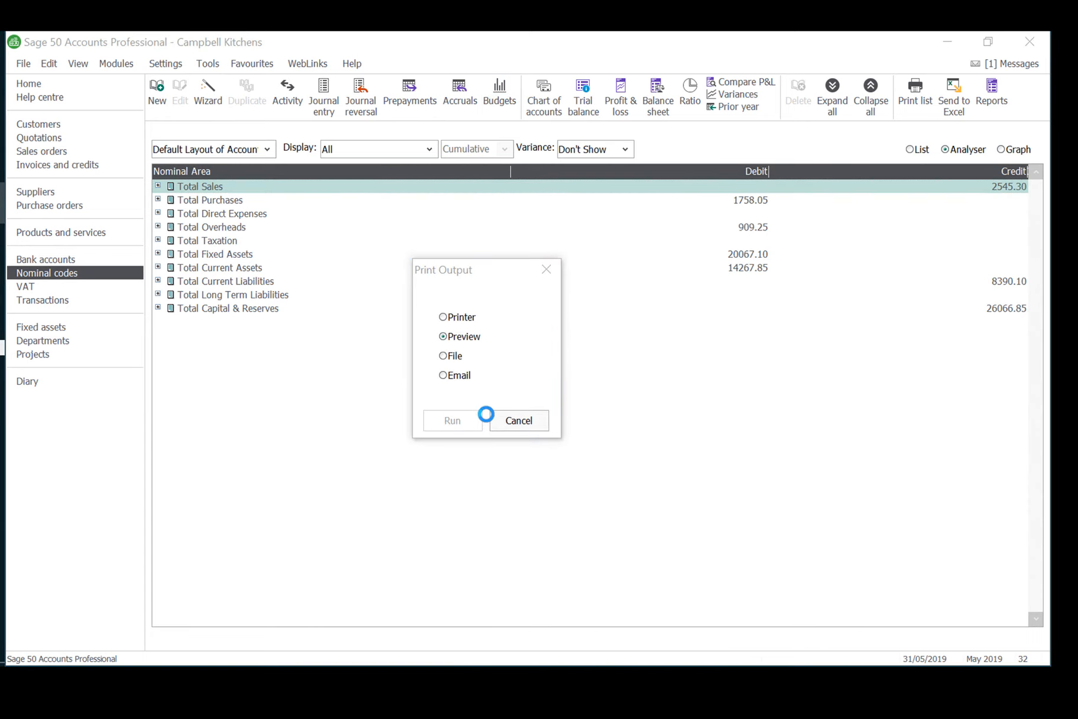
pyautogui.click(673, 428)
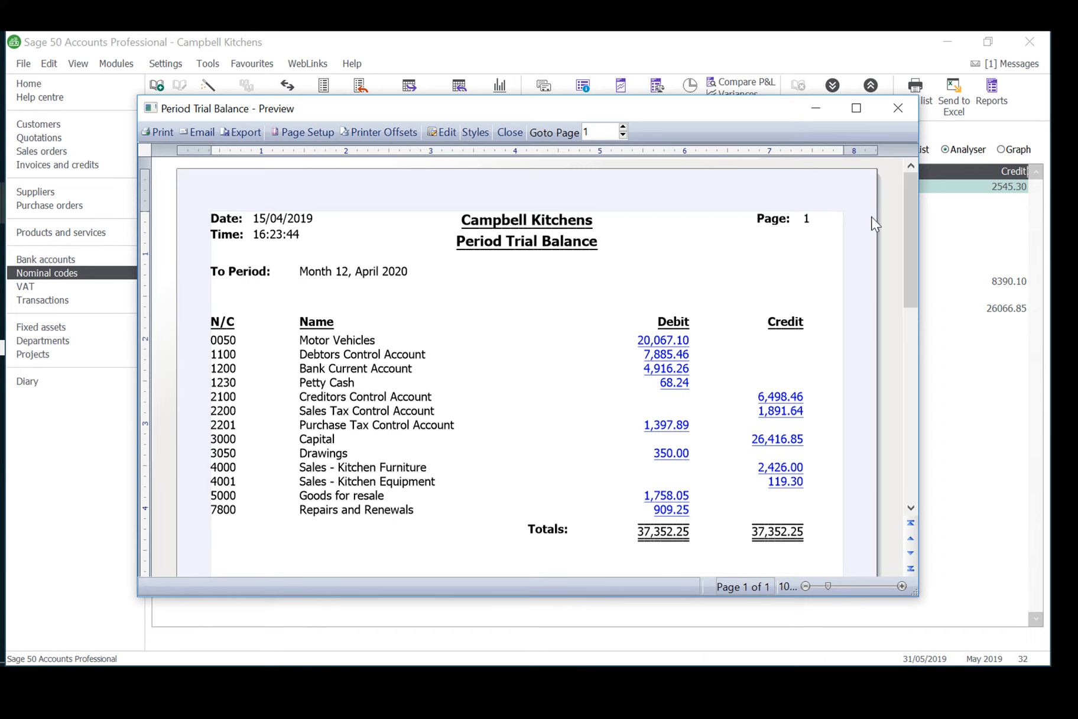
pyautogui.click(897, 110)
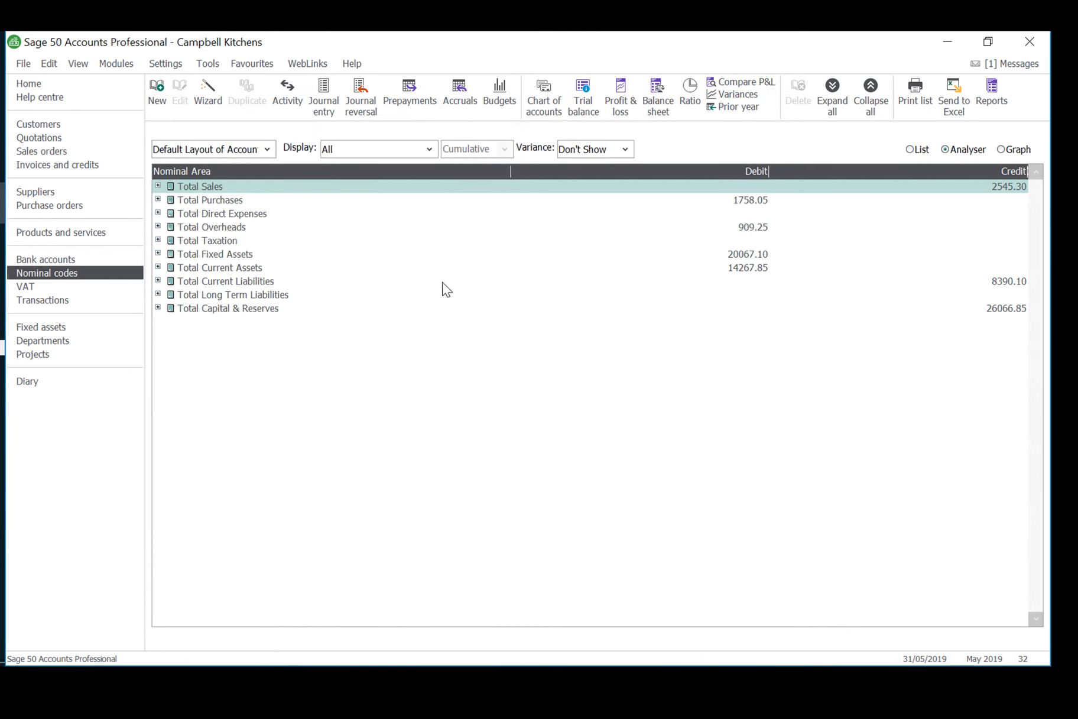
pyautogui.click(1, 354)
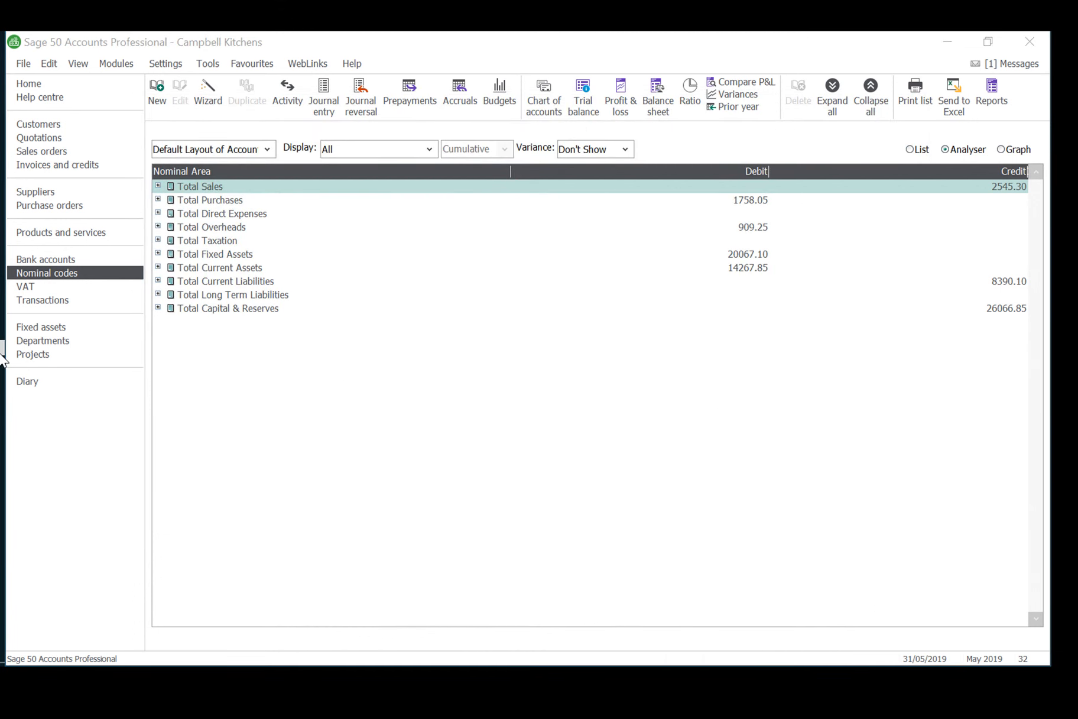